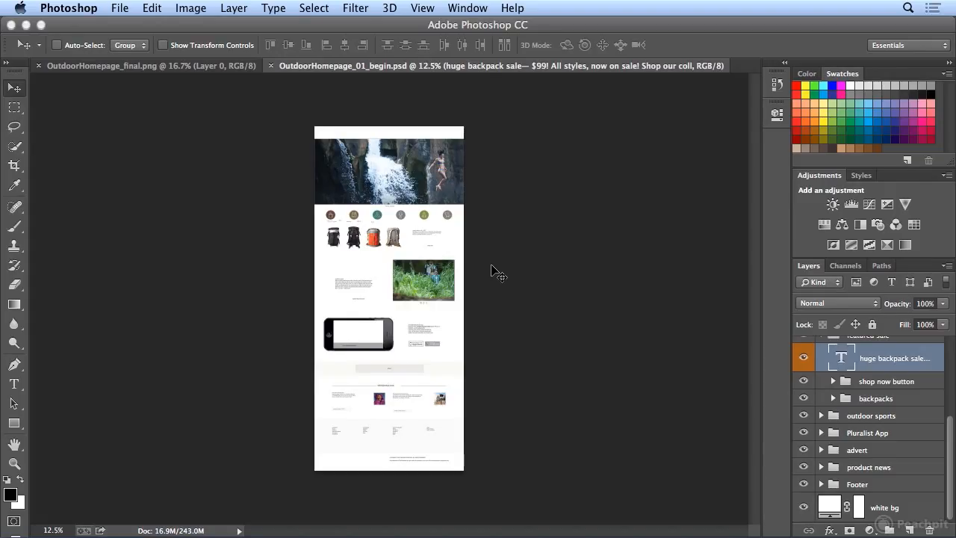
Step: Examine the white header strip and waterfall image of the OutdoorHomepage_01_begin.psd layout up close
key(super+equal)
key(super+equal)
key(super+equal)
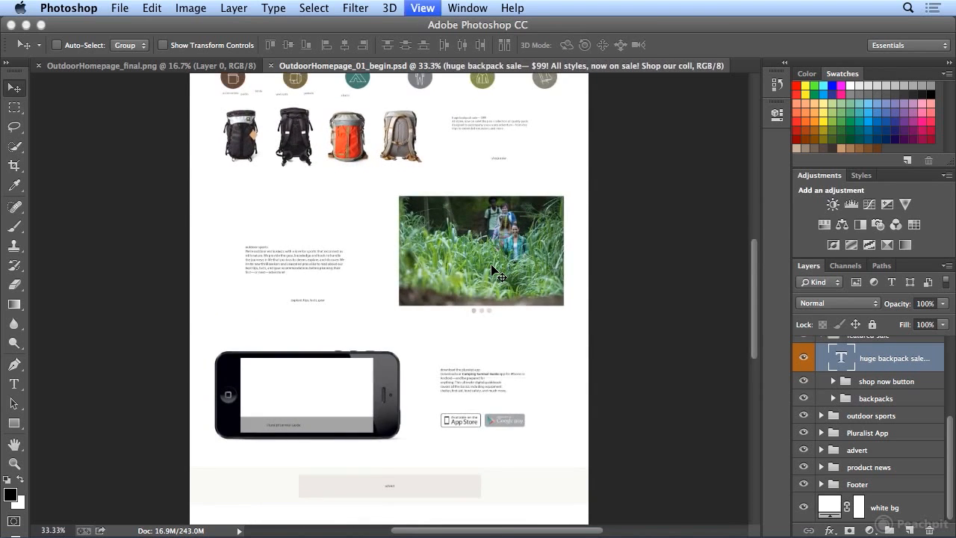
key(super+equal)
scroll(493, 272, up, 10)
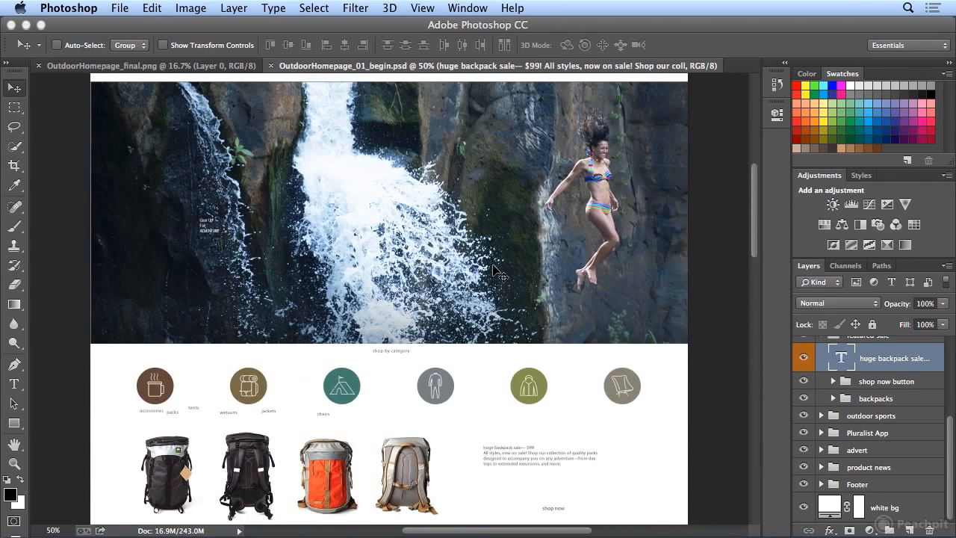
scroll(493, 273, up, 5)
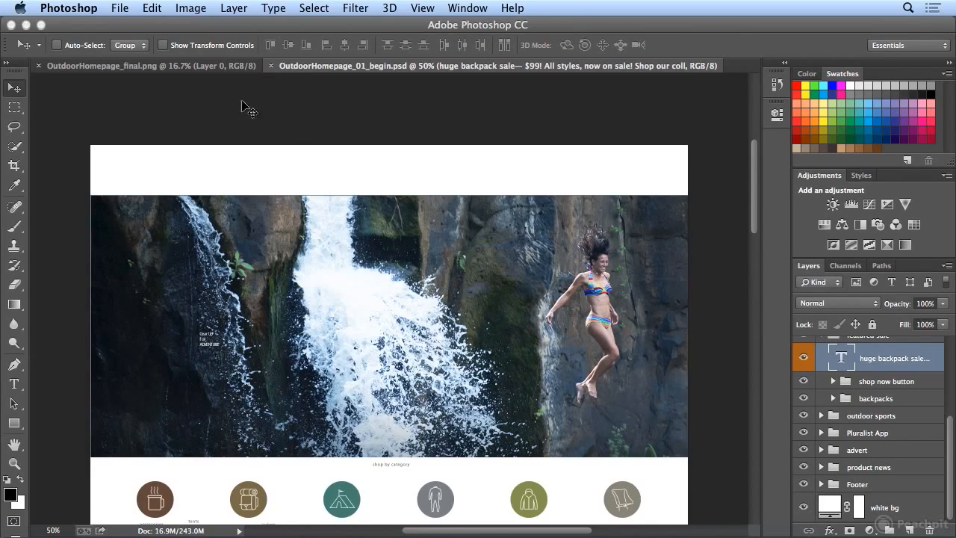
Step: Examine the finished header navigation and logo in OutdoorHomepage_final.png for reference
click(182, 72)
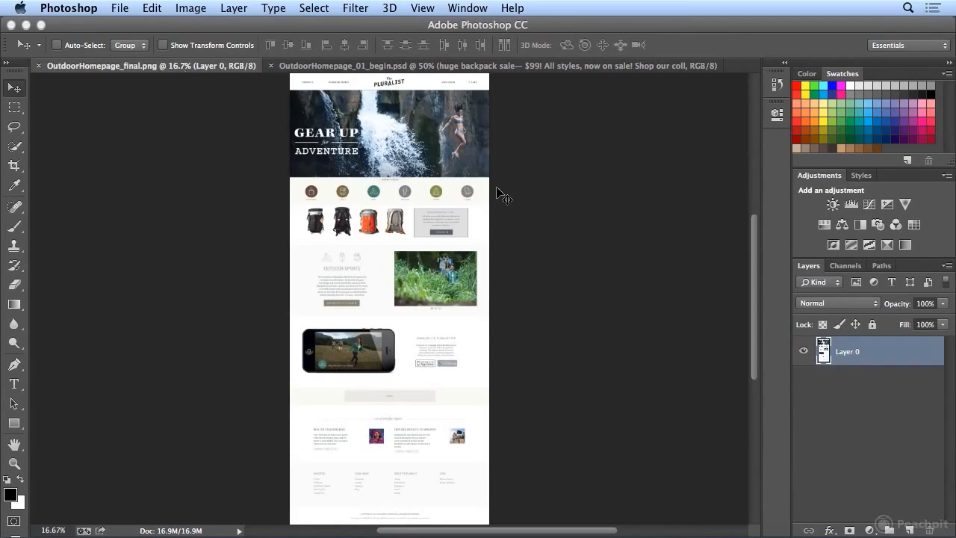
key(super+plus)
key(super+plus)
key(super+plus)
key(super+plus)
key(super+plus)
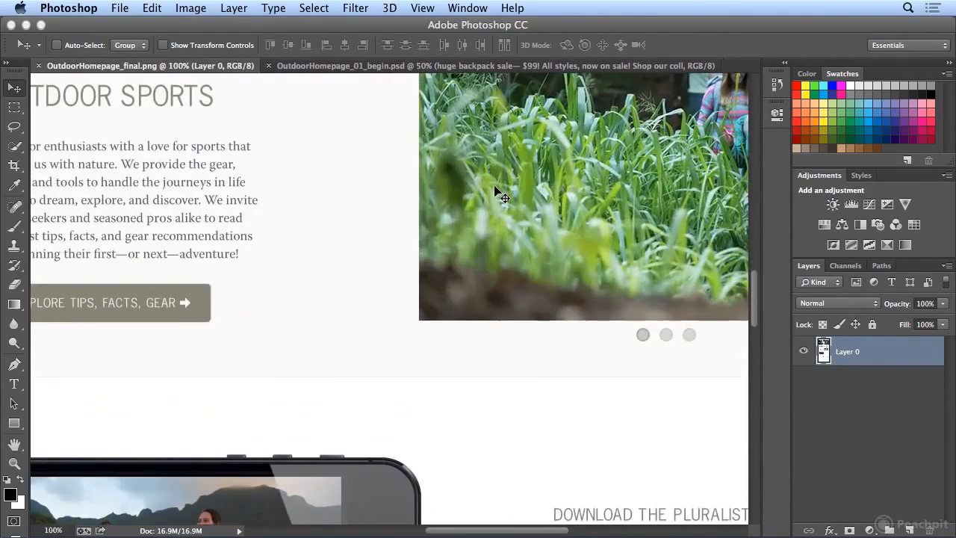
scroll(493, 186, up, 10)
scroll(494, 191, up, 5)
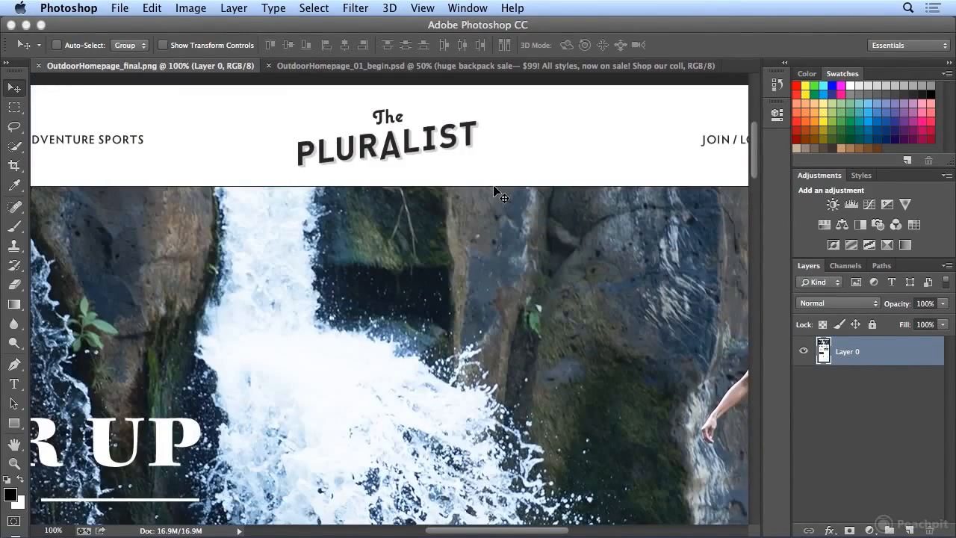
key(super+minus)
key(super+minus)
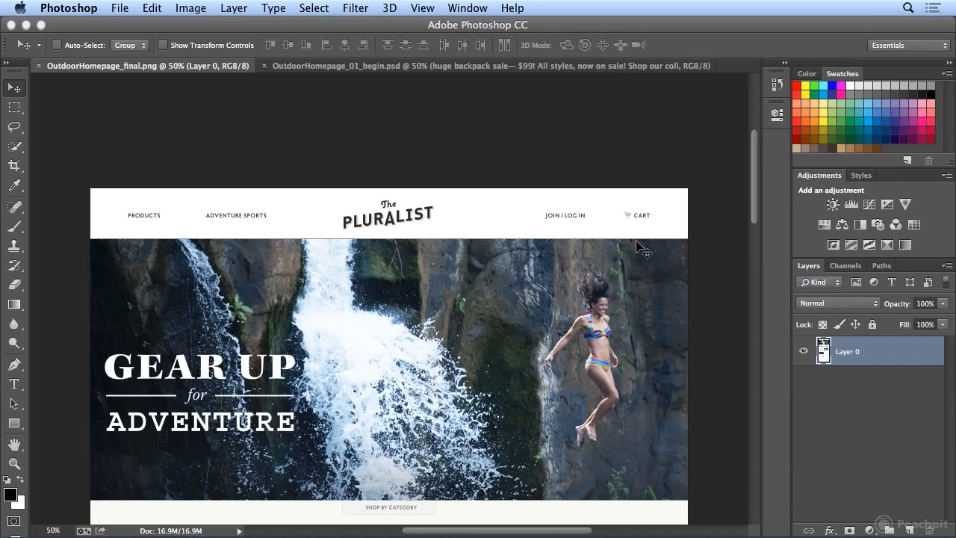
Step: In OutdoorHomepage_01_begin.psd, add the point text "products" in the white header strip above the waterfall image
click(431, 68)
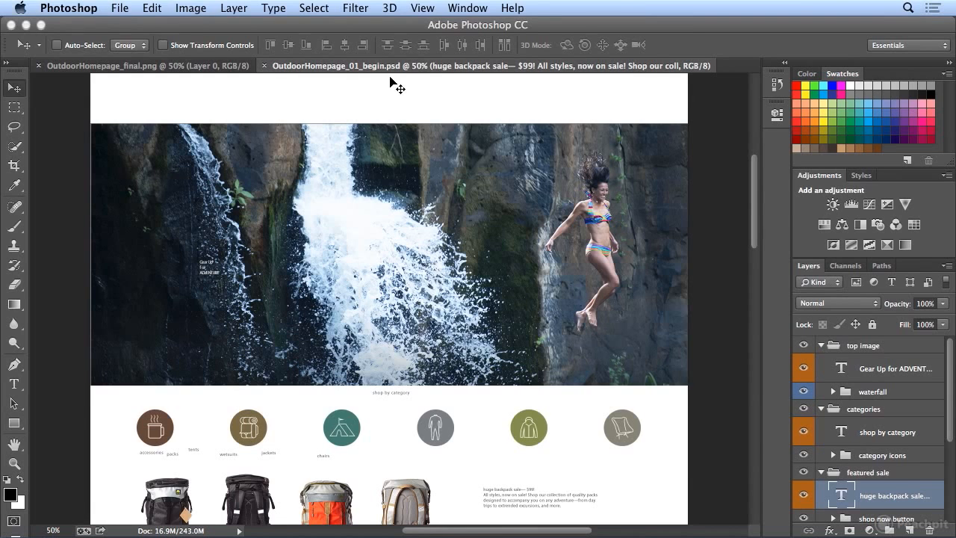
key(t)
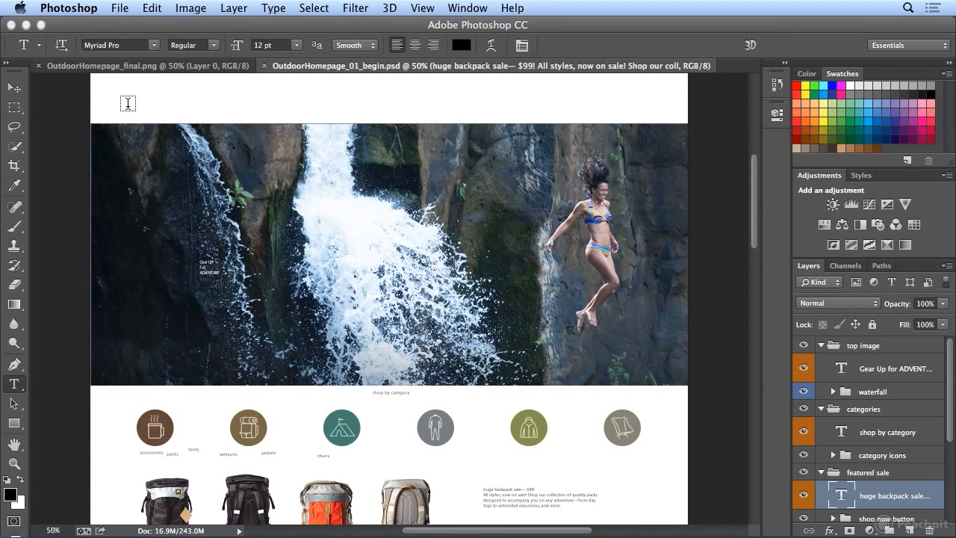
click(128, 104)
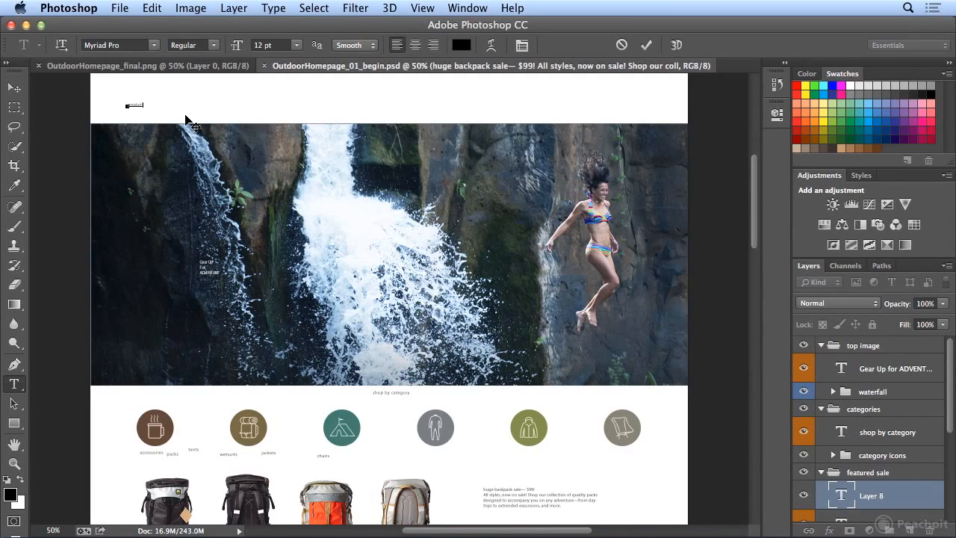
Step: Set the font size of the "products" header text to 15 pt
key(super+equal)
key(super+equal)
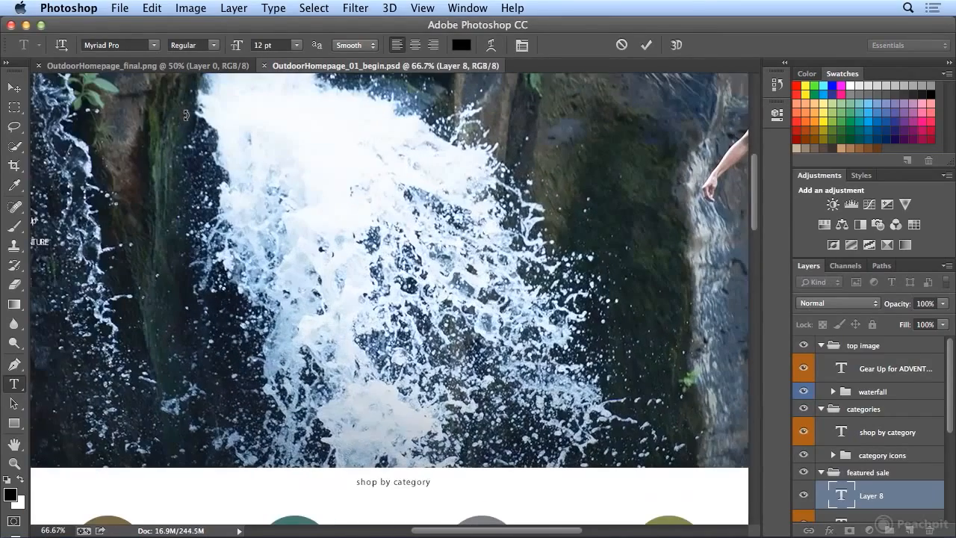
drag(463, 529, 399, 527)
drag(754, 202, 753, 166)
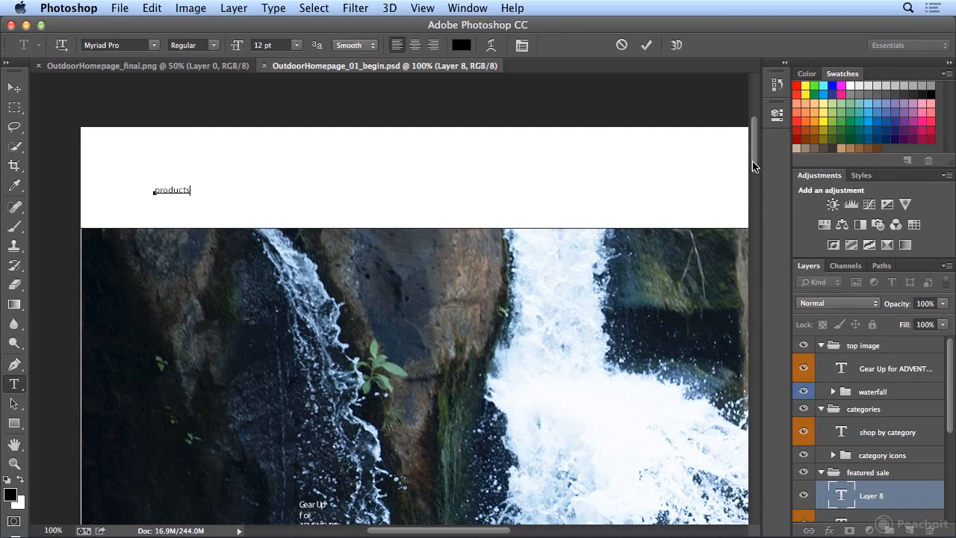
double_click(163, 188)
click(296, 47)
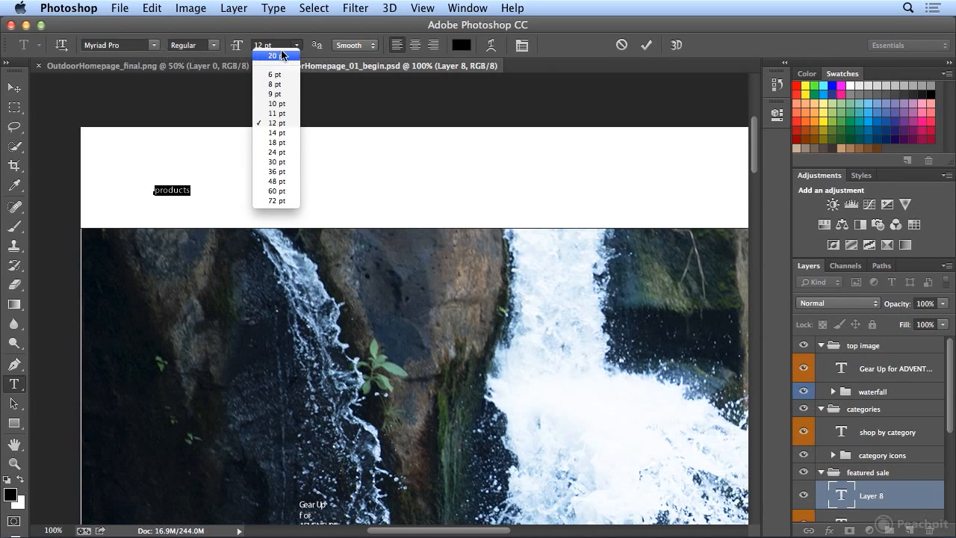
click(278, 132)
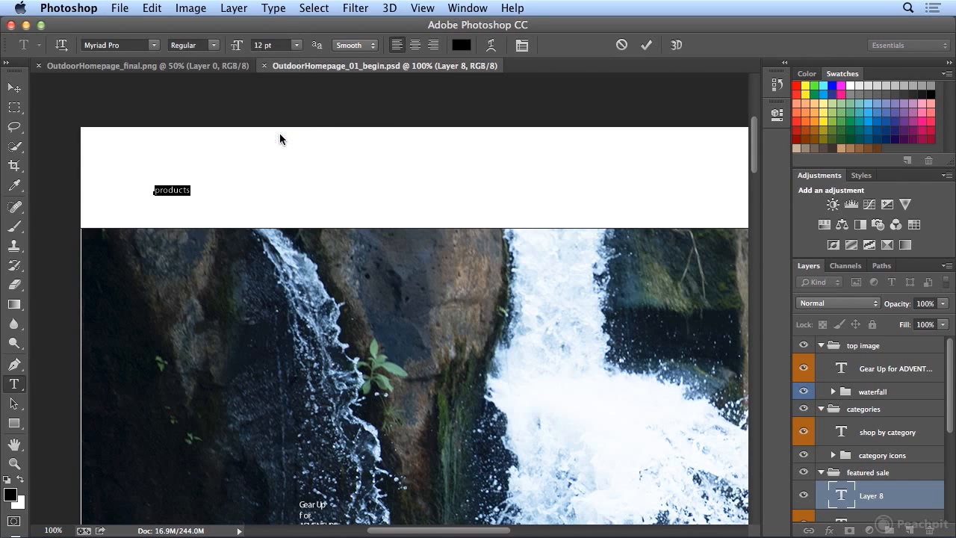
click(296, 45)
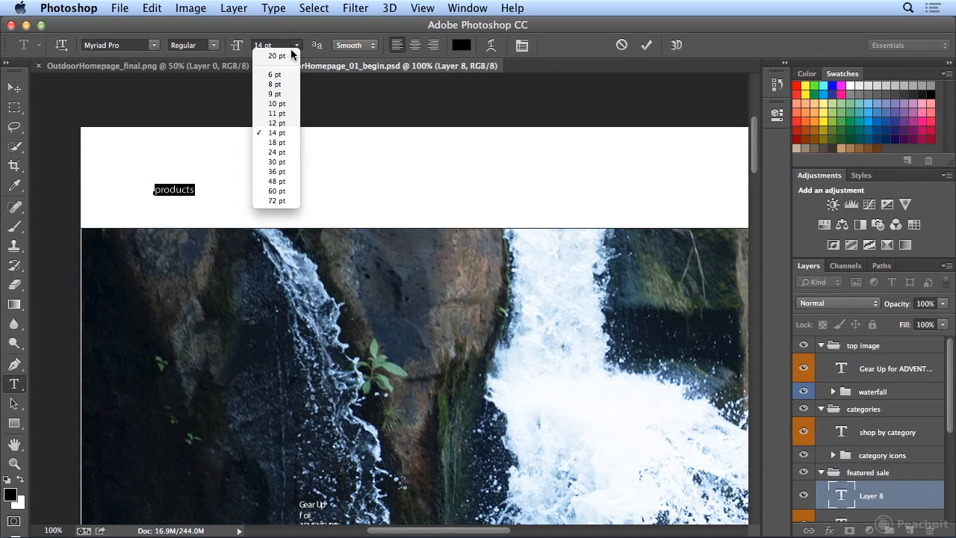
click(277, 141)
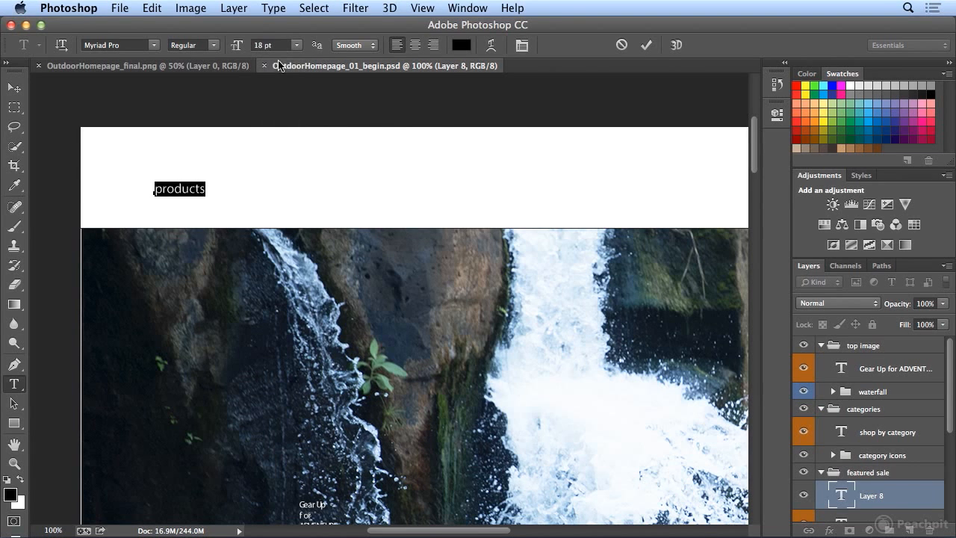
click(258, 45)
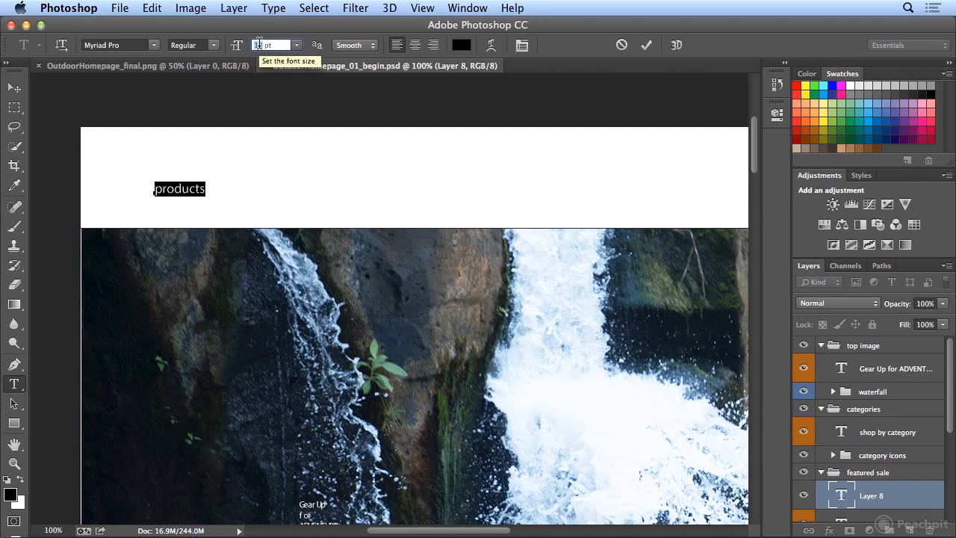
text(15)
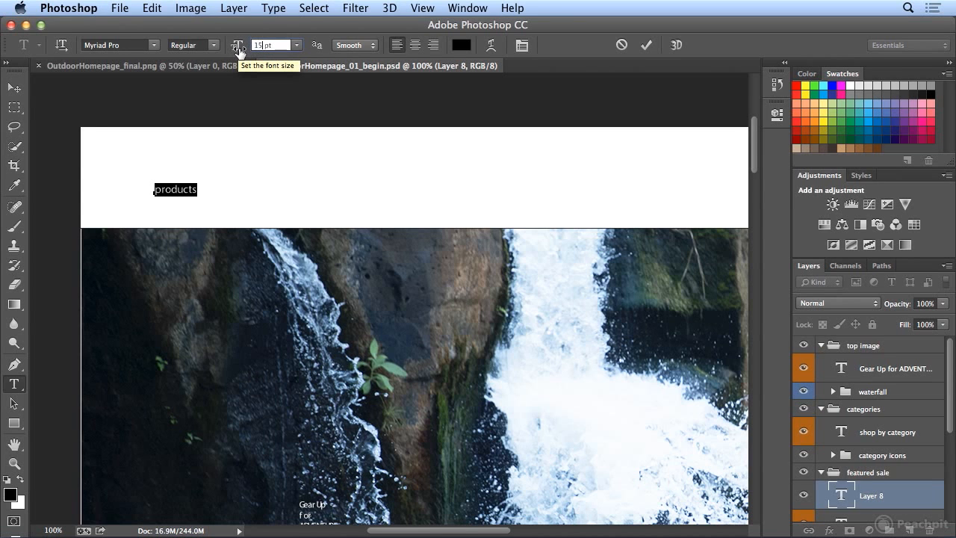
drag(239, 51, 239, 55)
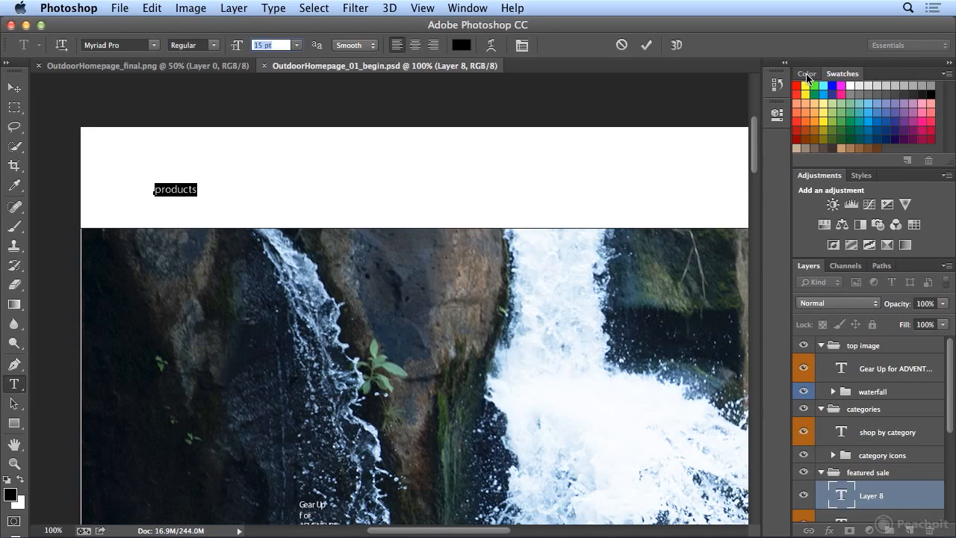
click(946, 74)
click(152, 8)
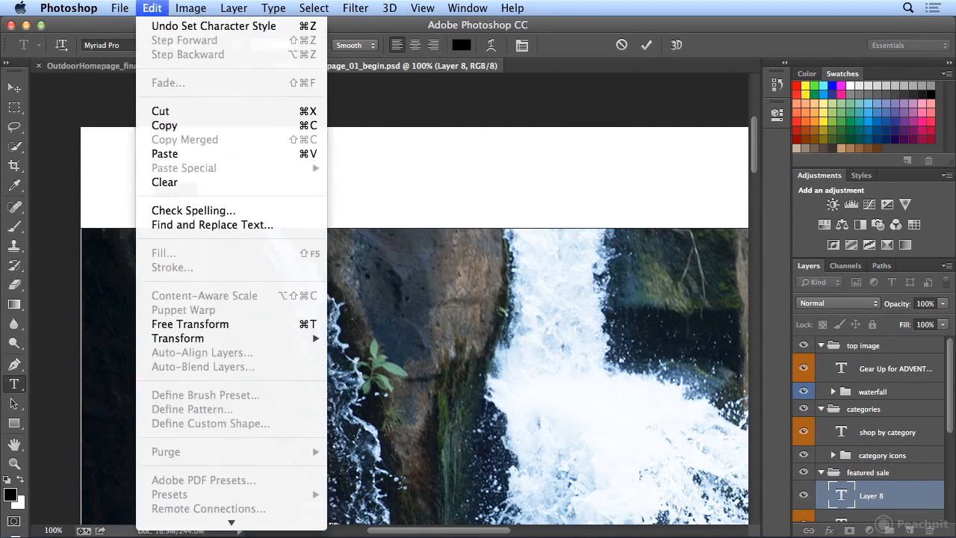
mouse_move(243, 7)
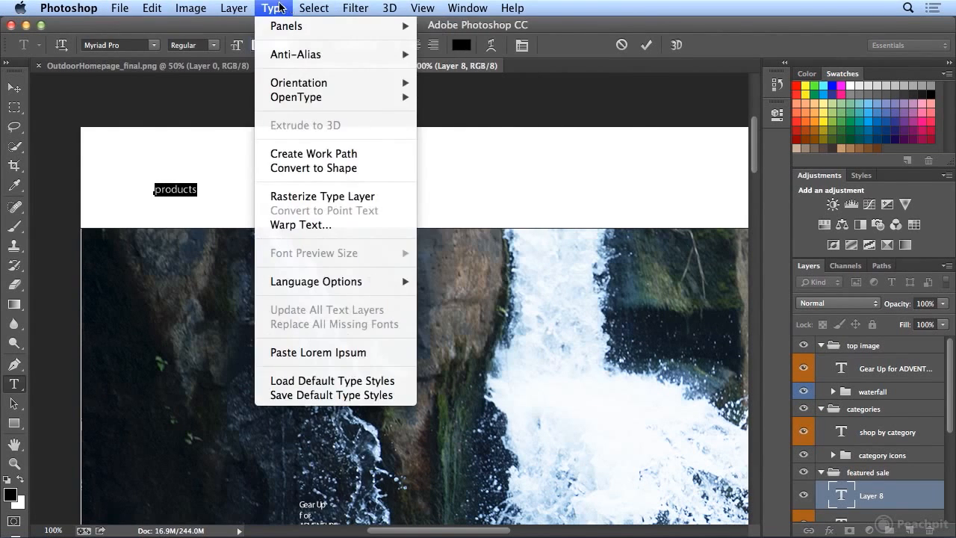
click(280, 7)
click(947, 74)
click(852, 73)
click(807, 73)
click(839, 74)
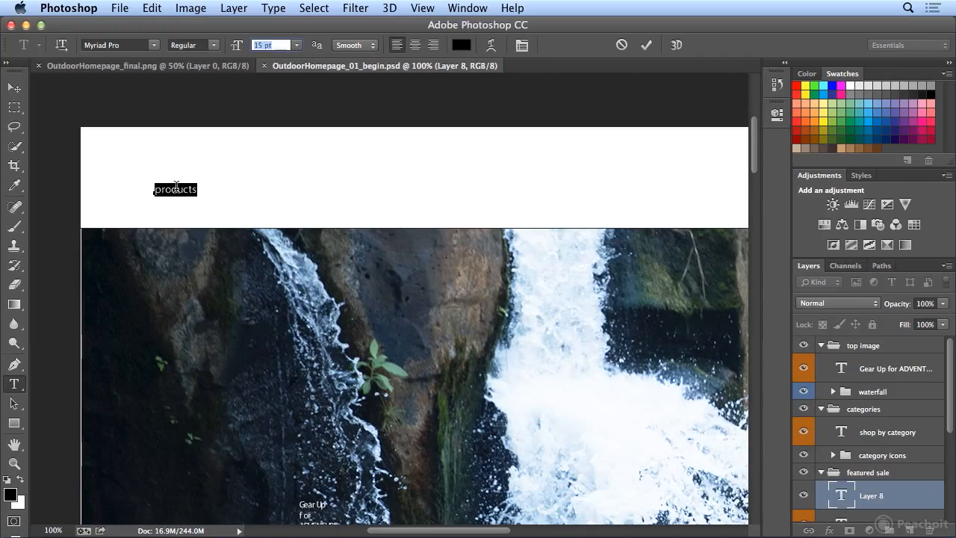
Step: Inspect the letter edges of the "products" text at 200% magnification, reselect the word and return to 100%
click(184, 186)
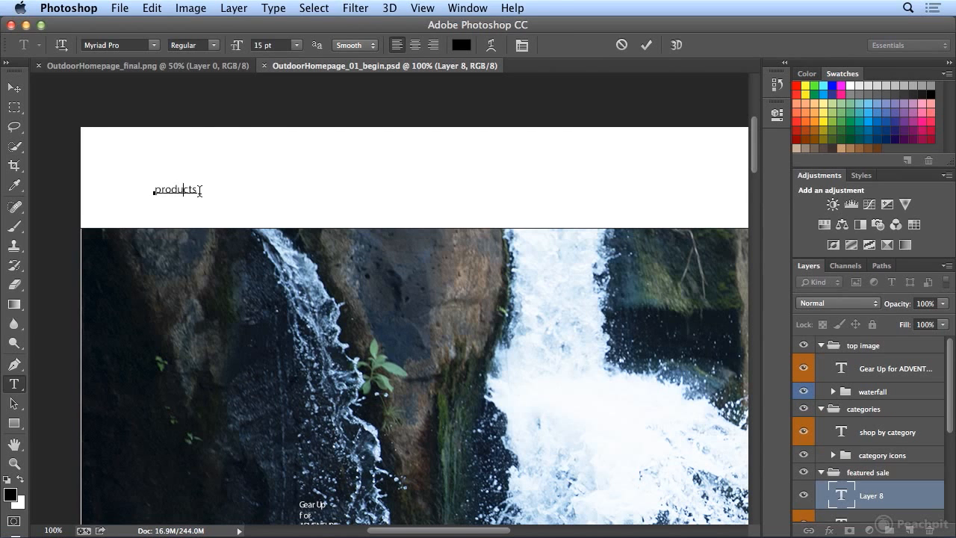
key(super+equal)
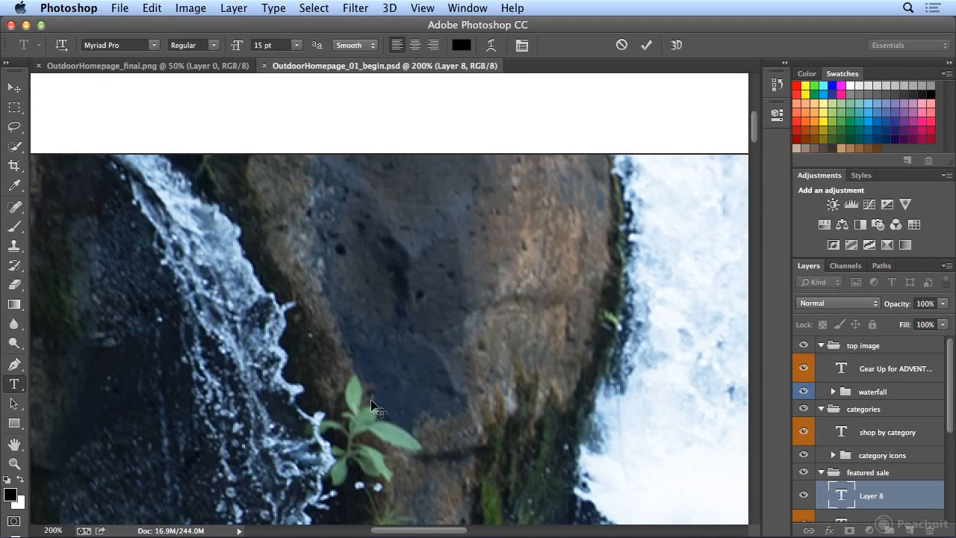
drag(436, 528, 406, 529)
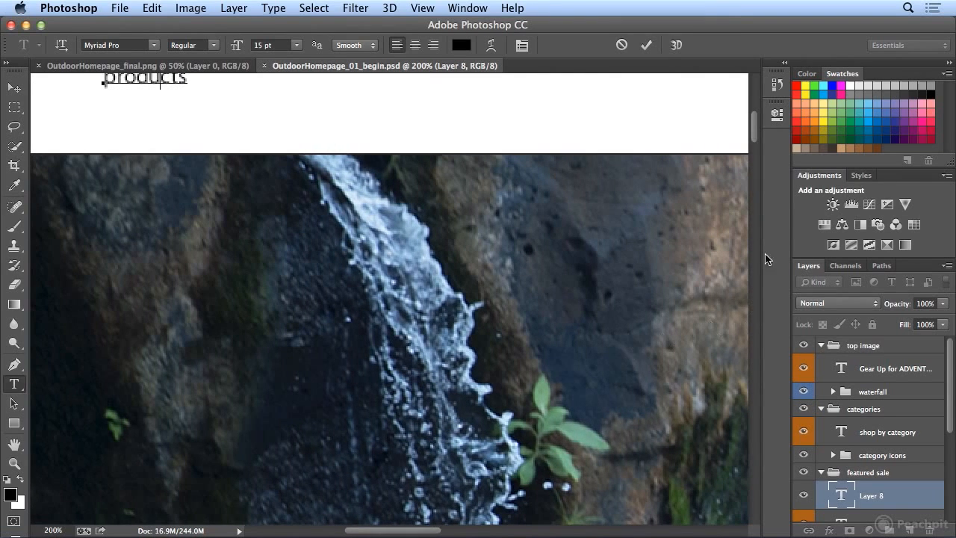
scroll(752, 142, up, 3)
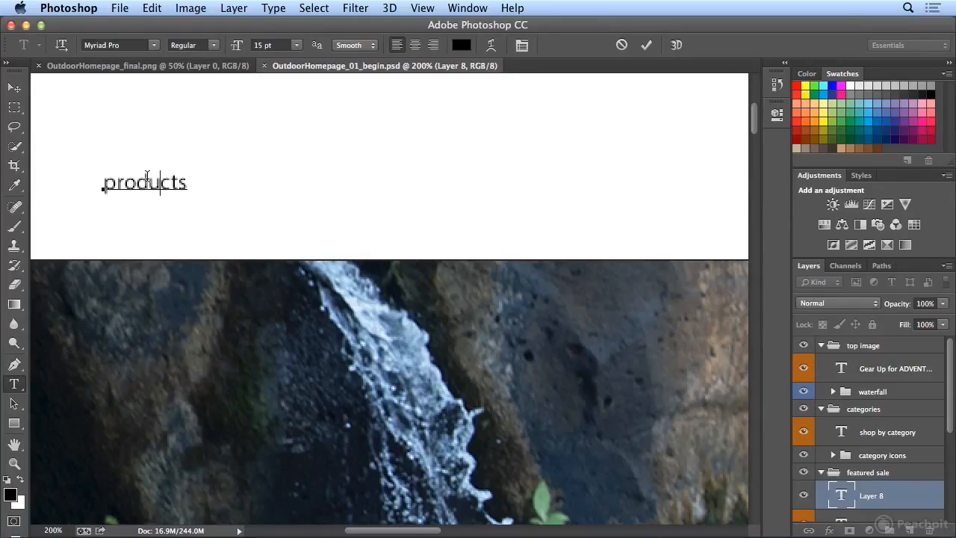
double_click(147, 180)
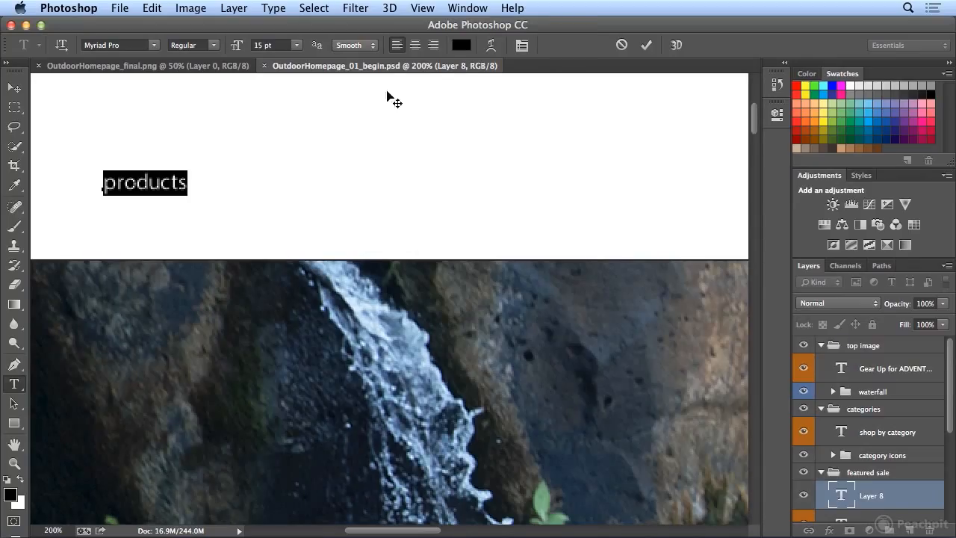
click(420, 8)
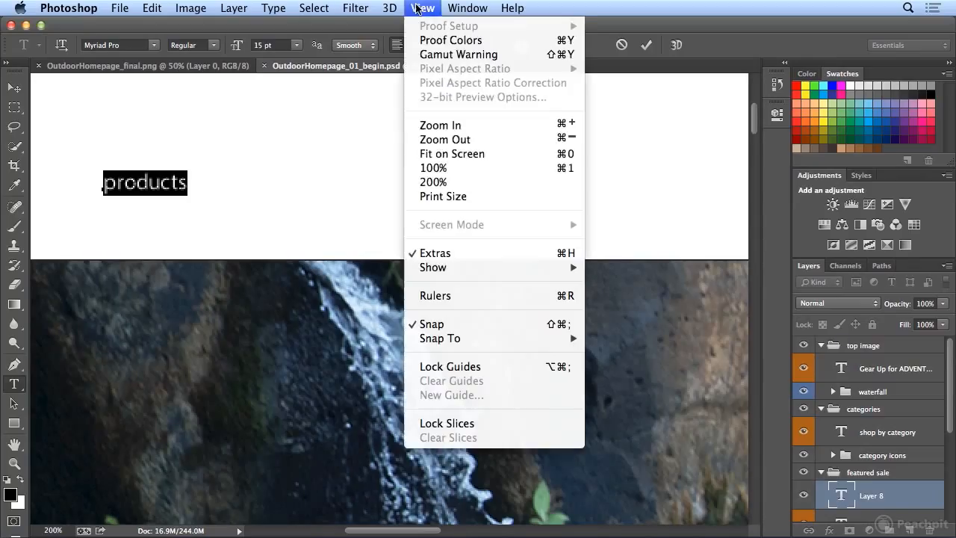
click(431, 167)
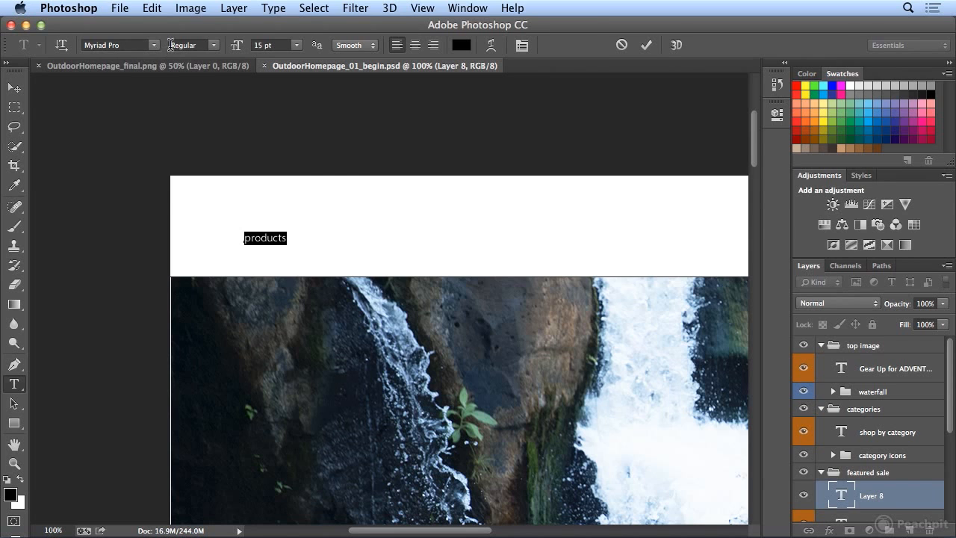
Step: Review the available font styles and font families for the selected "products" text, keeping Regular and Myriad Pro
click(218, 47)
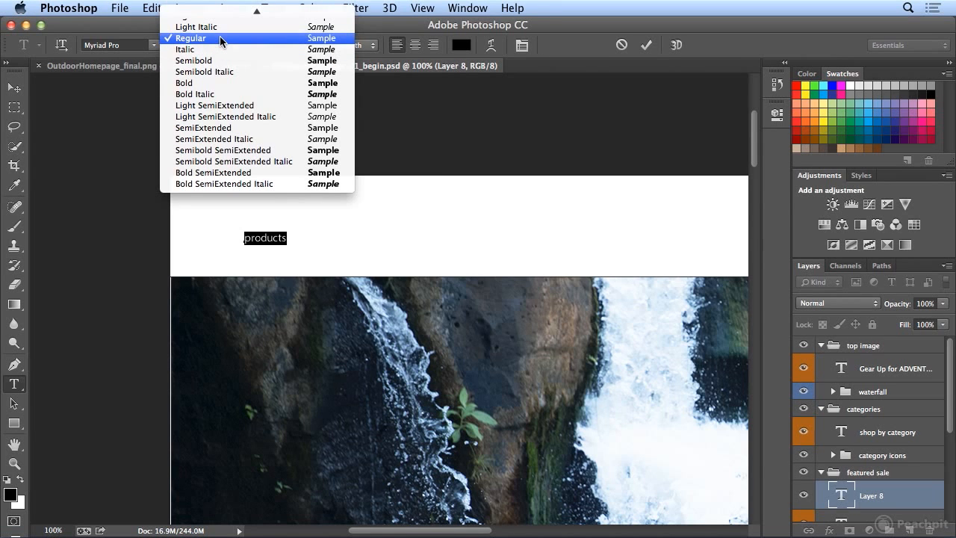
click(219, 35)
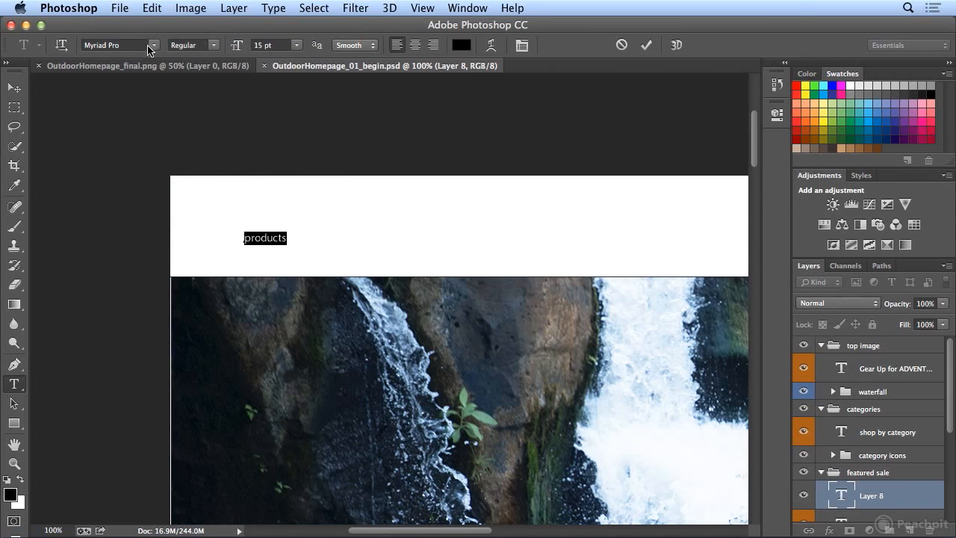
click(157, 46)
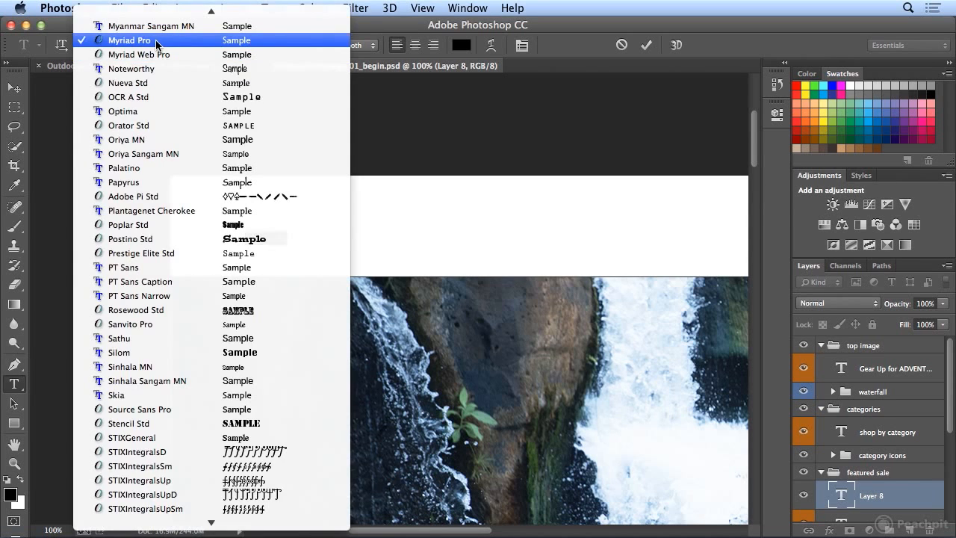
click(207, 40)
click(207, 43)
click(216, 37)
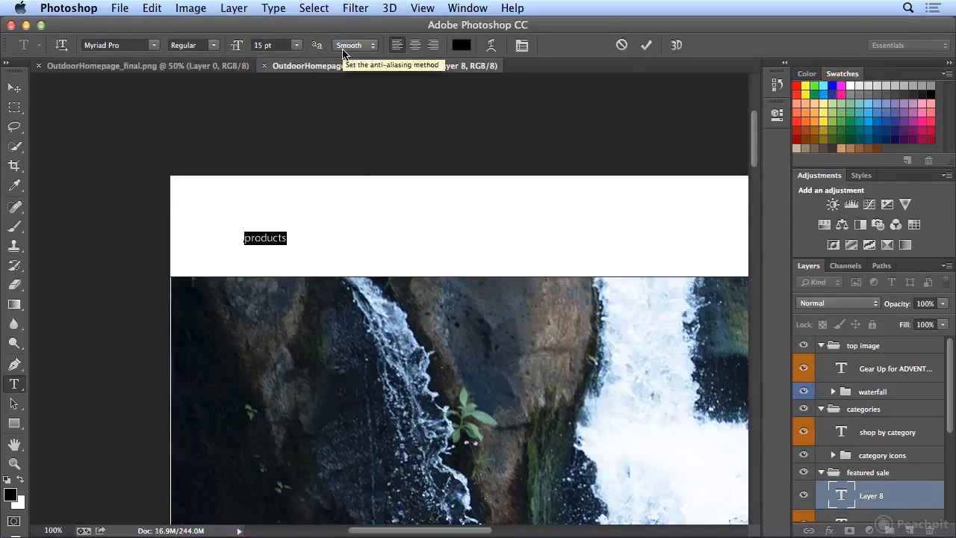
Step: Try the None anti-aliasing method on the "products" header text and deselect the word to view its edges
click(343, 51)
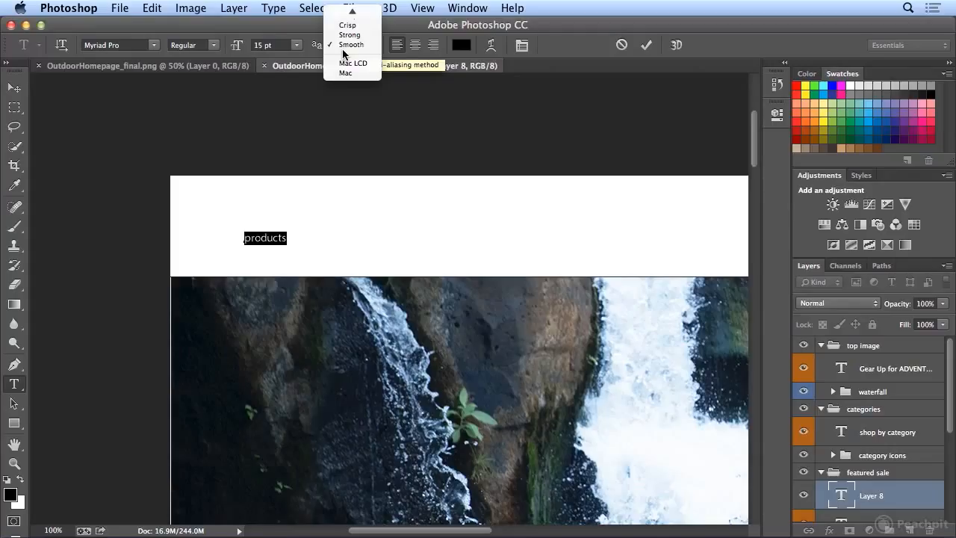
mouse_move(352, 11)
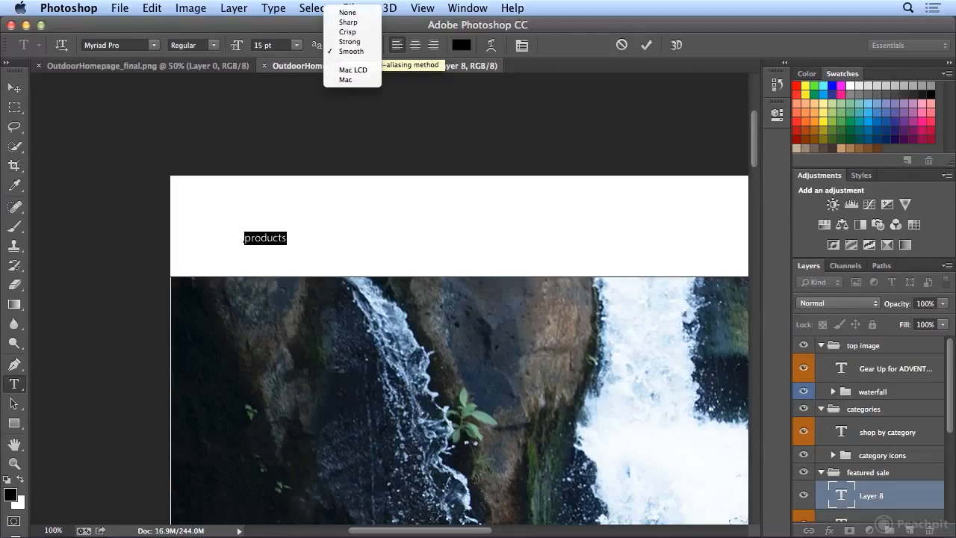
click(348, 13)
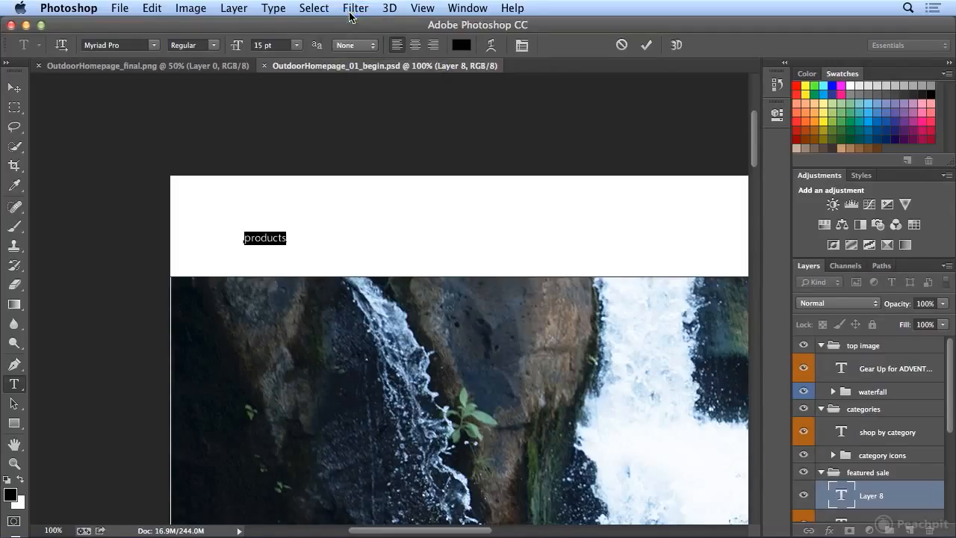
click(293, 233)
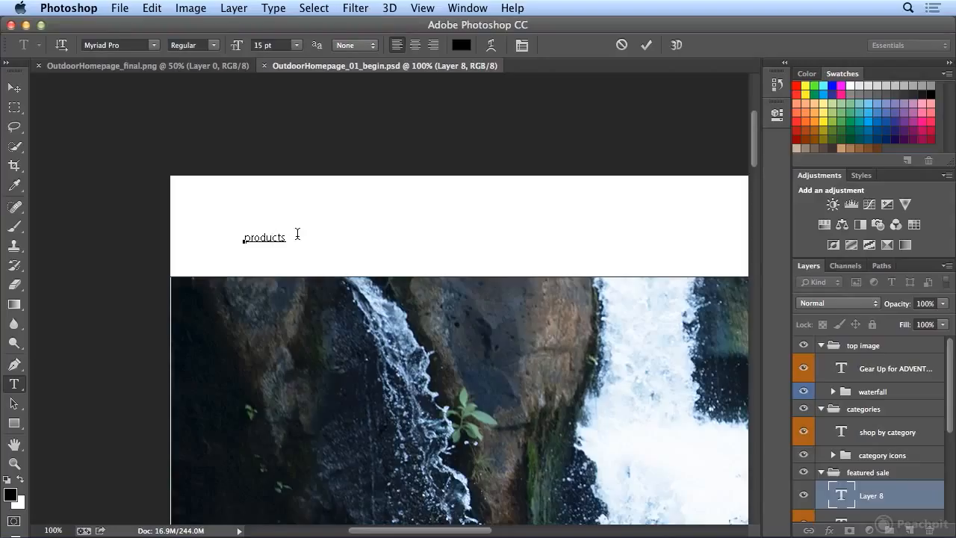
Step: Try the Sharp, Crisp, Strong and Smooth anti-aliasing methods in turn on the "products" text
click(355, 44)
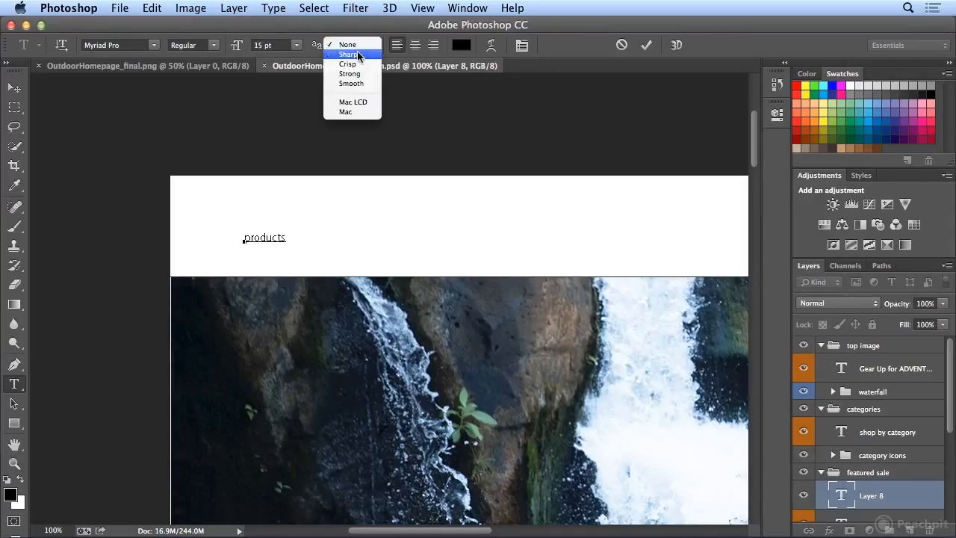
click(357, 54)
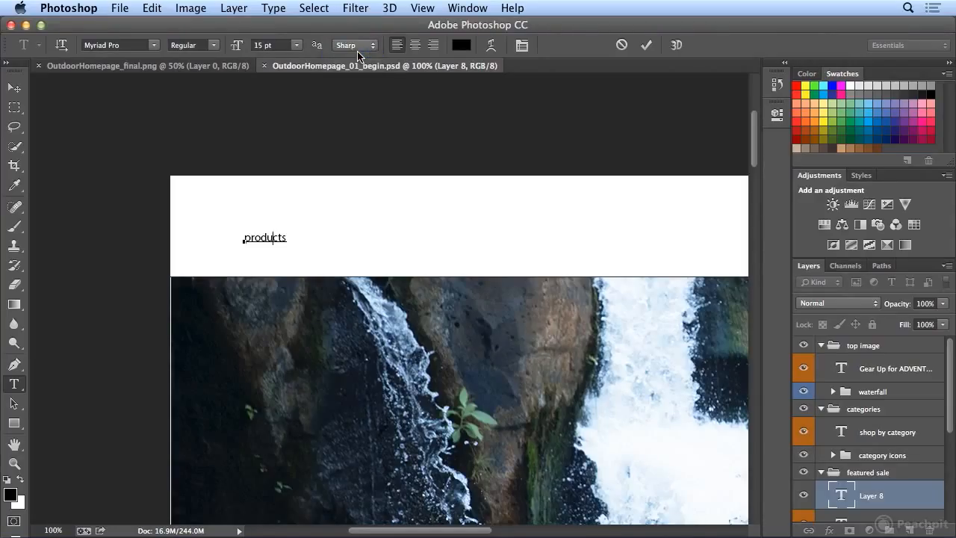
click(357, 49)
click(356, 55)
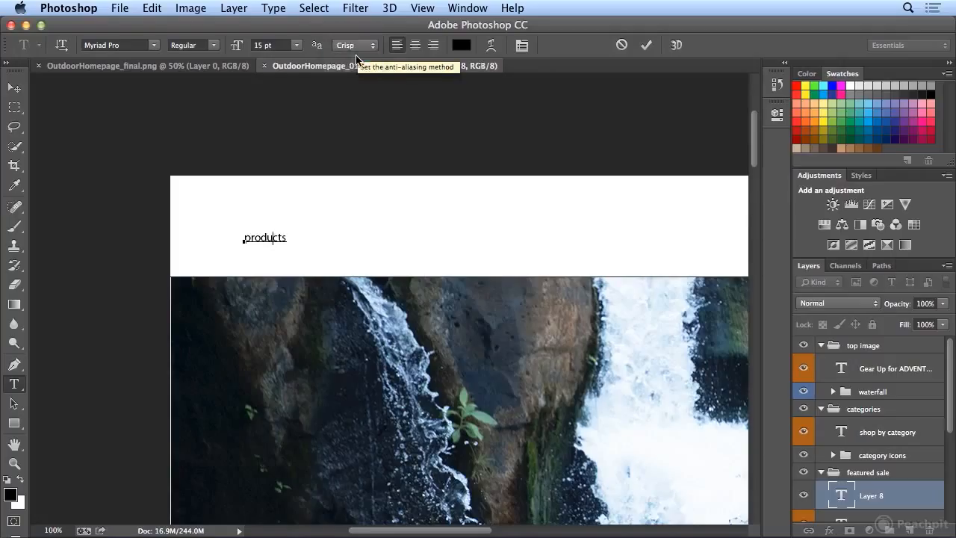
click(355, 46)
click(356, 58)
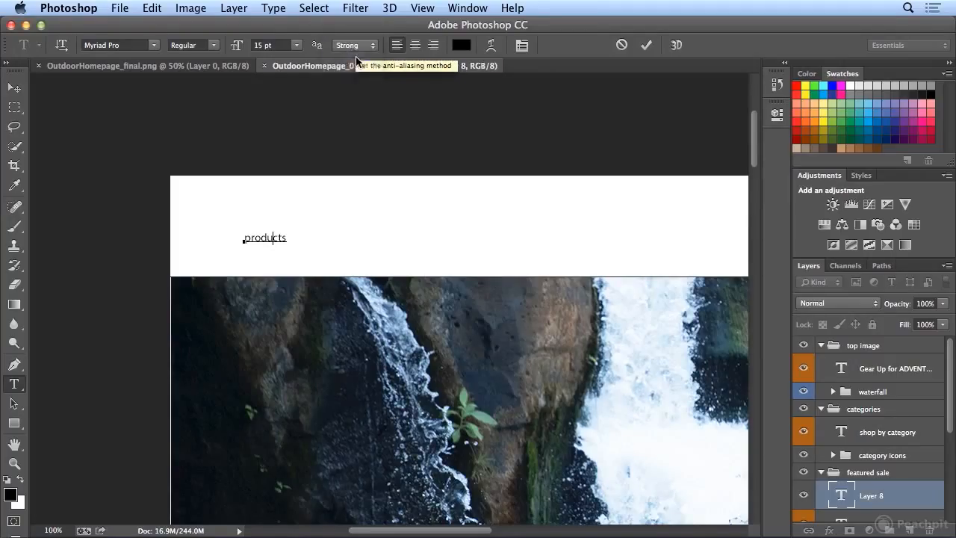
click(356, 46)
click(356, 58)
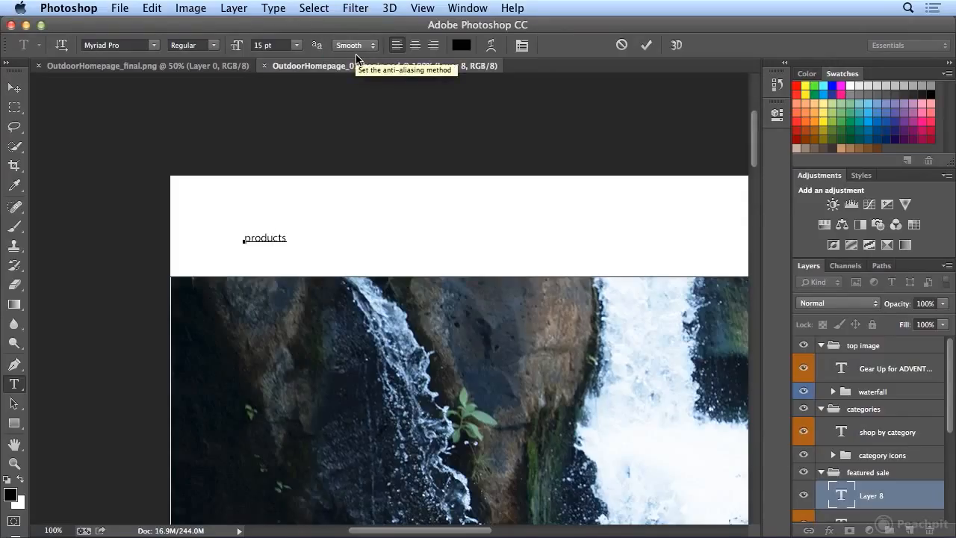
Step: Compare the Mac LCD and Mac anti-aliasing methods on the "products" text and set it to Mac LCD
click(357, 46)
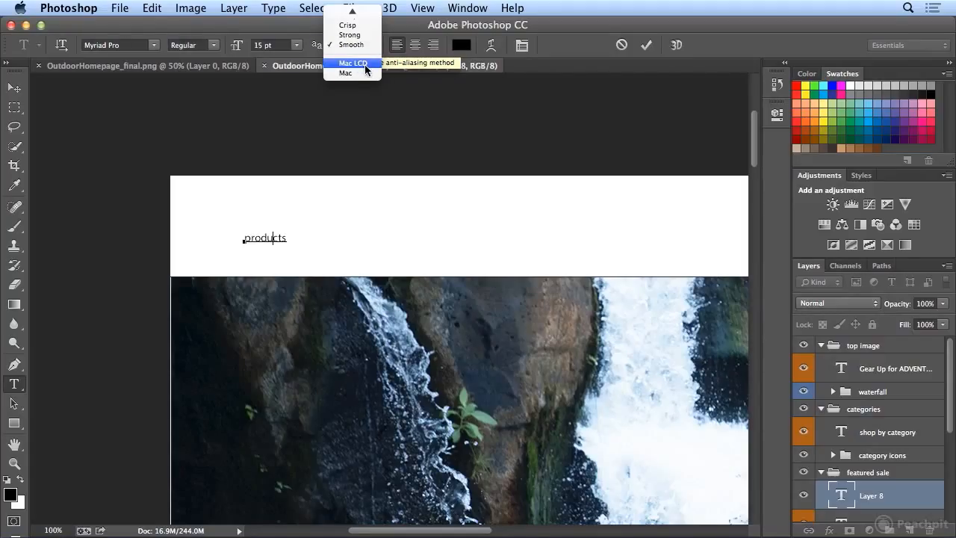
click(366, 63)
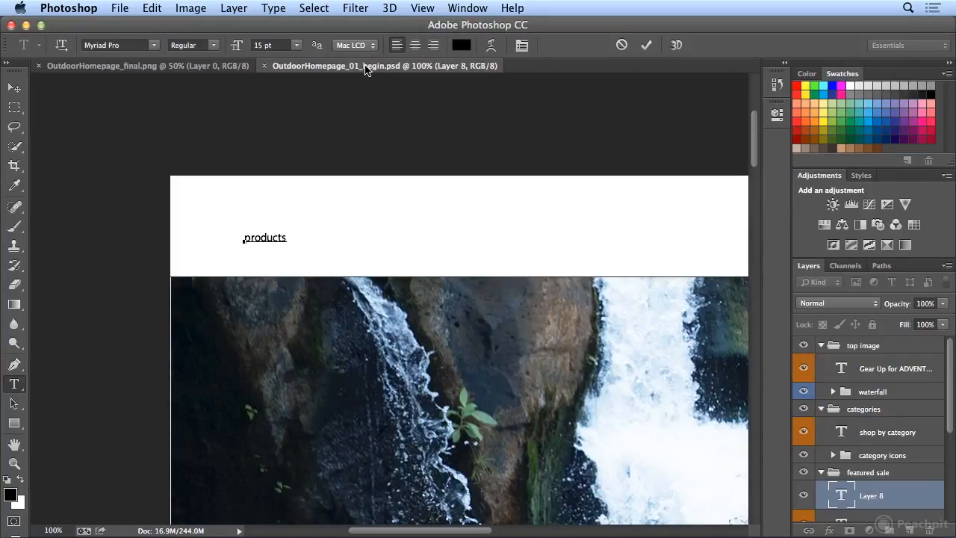
click(369, 45)
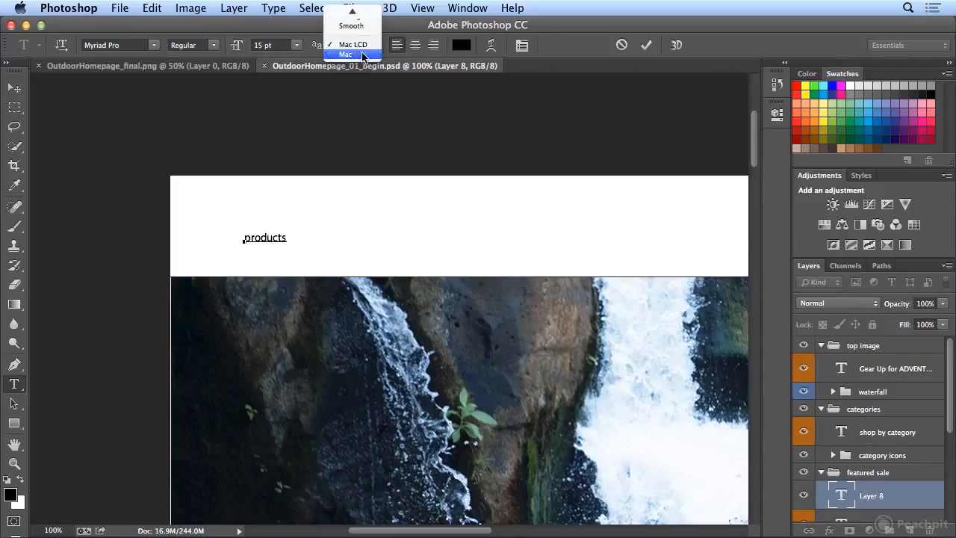
click(363, 54)
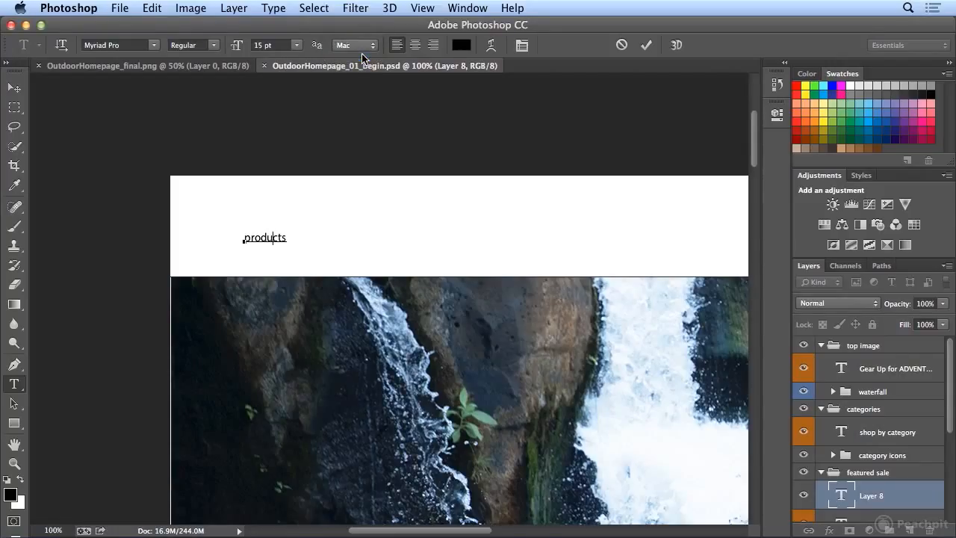
click(364, 46)
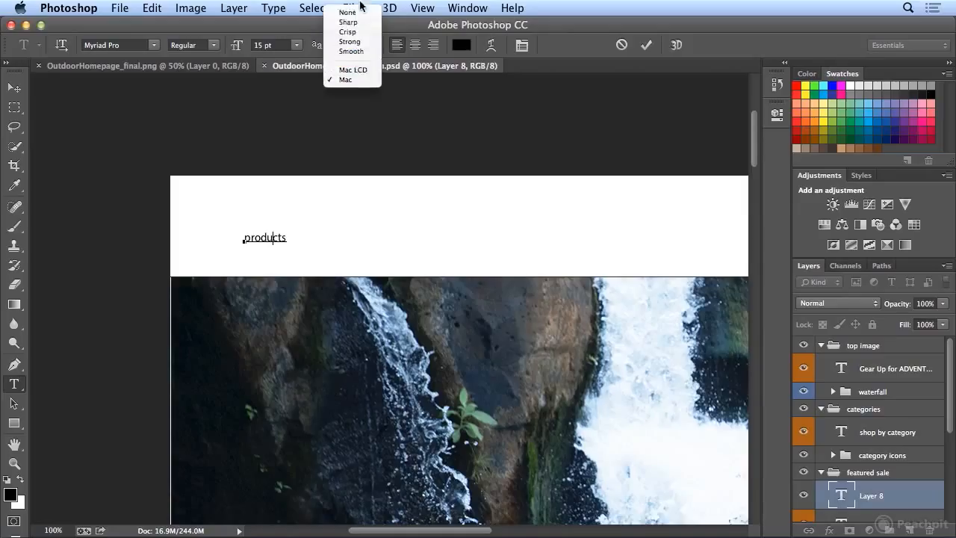
click(359, 68)
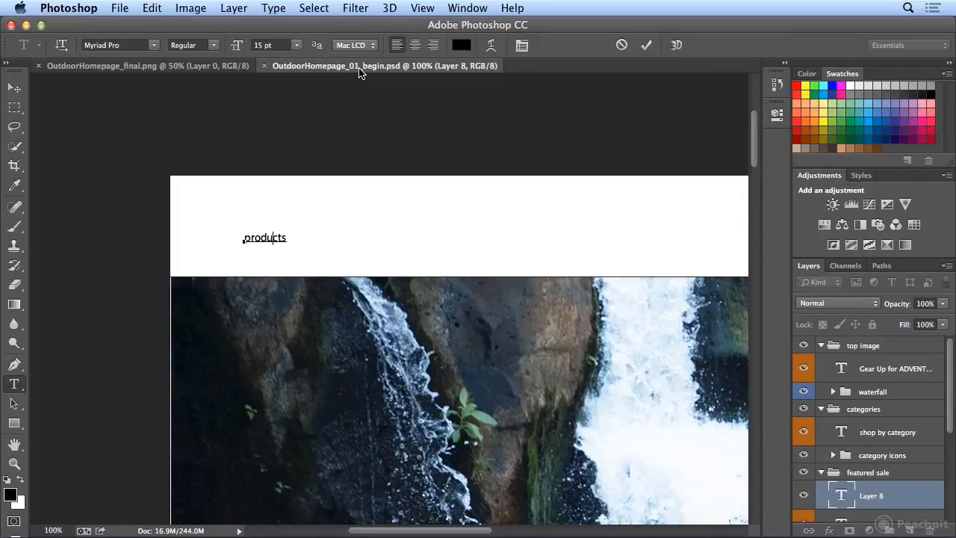
Step: Select the word "products" in the header and try the Noteworthy font family on it
double_click(286, 239)
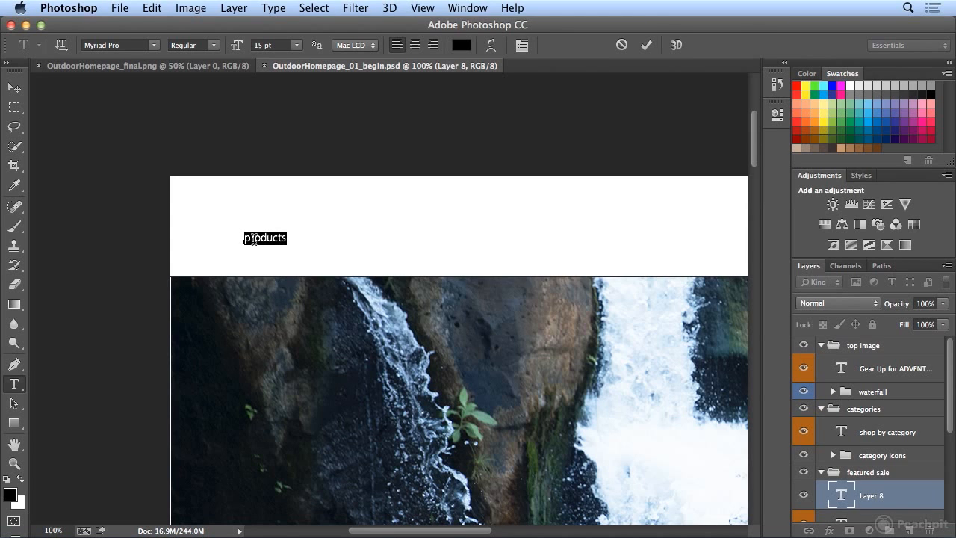
click(155, 46)
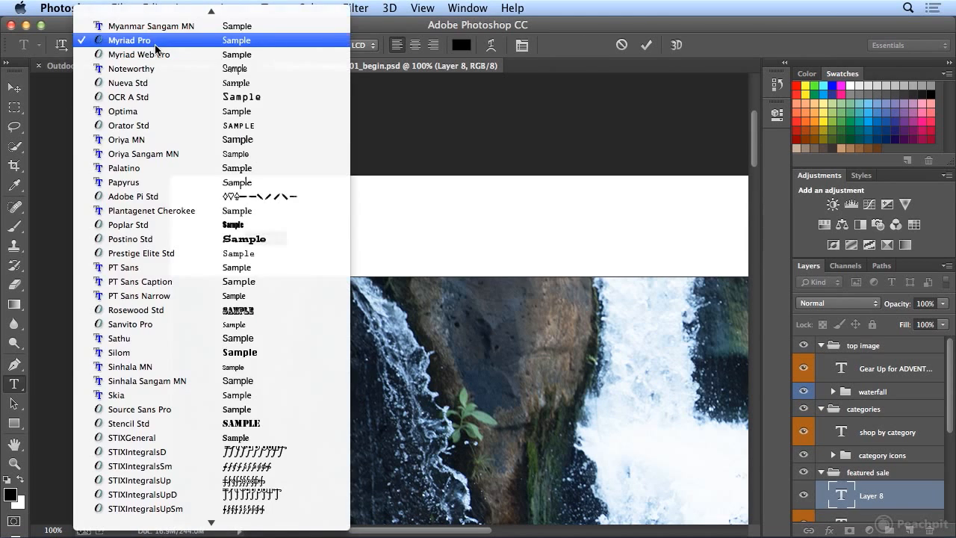
click(241, 71)
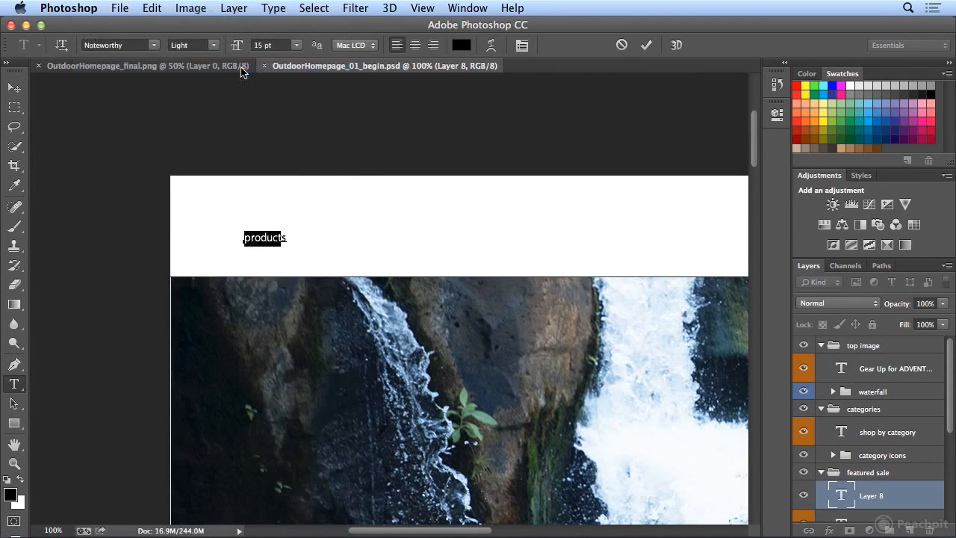
click(99, 42)
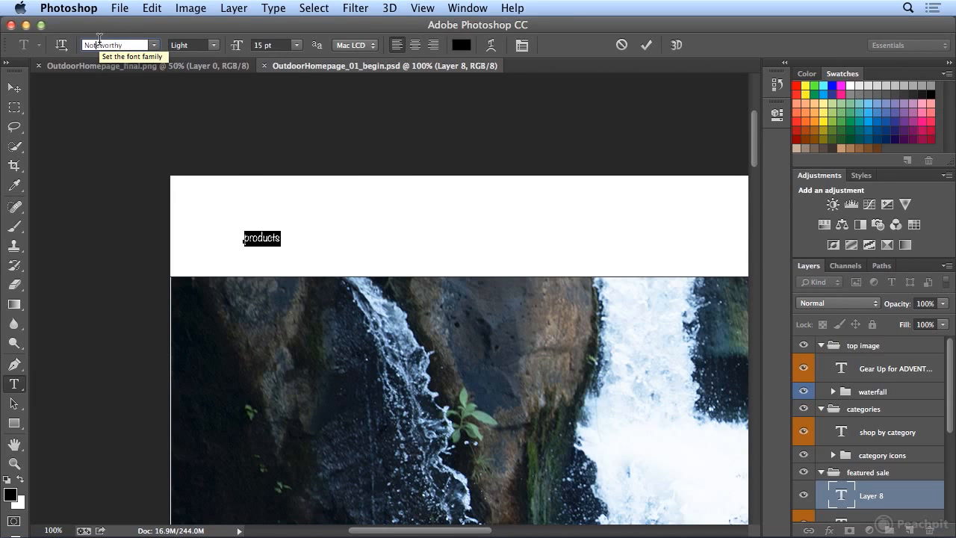
click(154, 45)
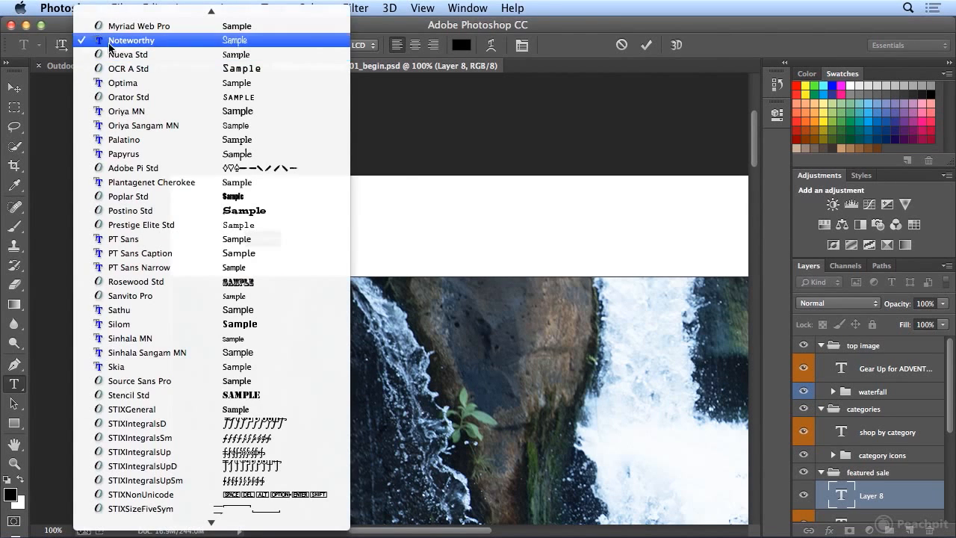
click(109, 42)
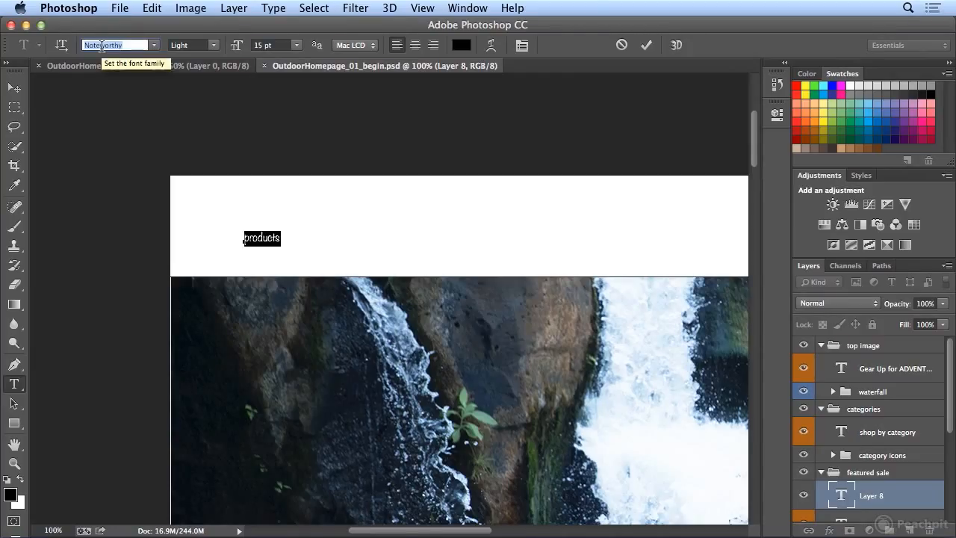
click(102, 45)
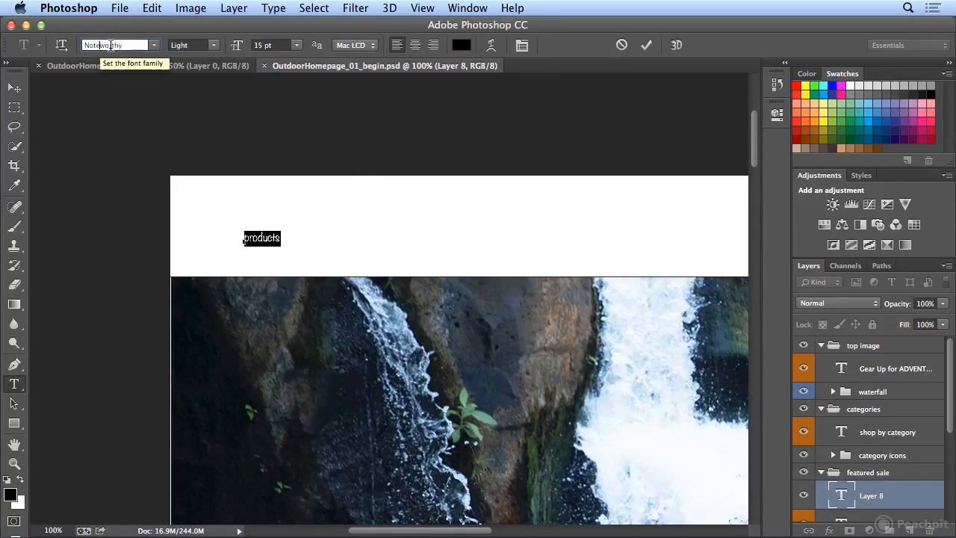
Step: Preview other font families on the selected "products" text by stepping through the fonts one at a time, from Myriad Web Pro back to Gurmukhi MN
key(Up)
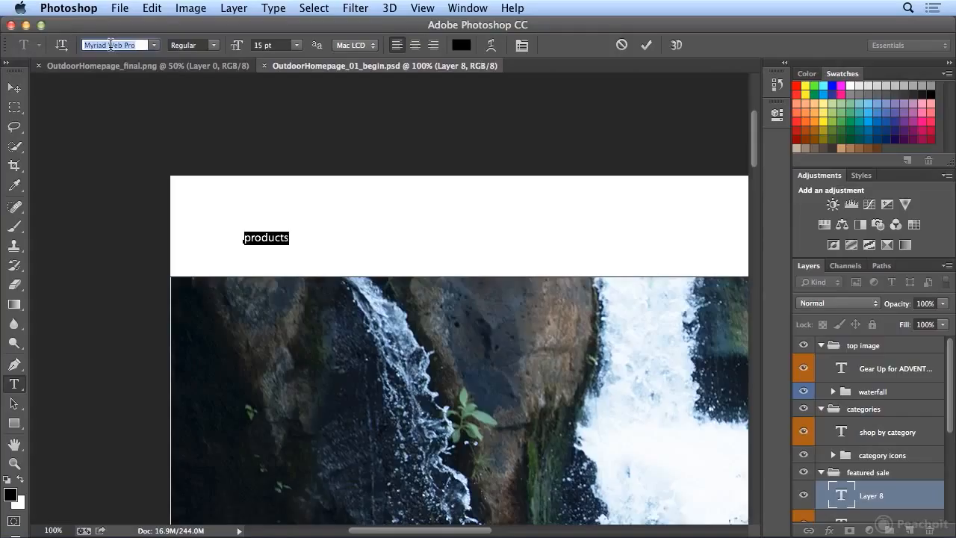
key(Up)
key(Up)
key(Up)
key(Up)
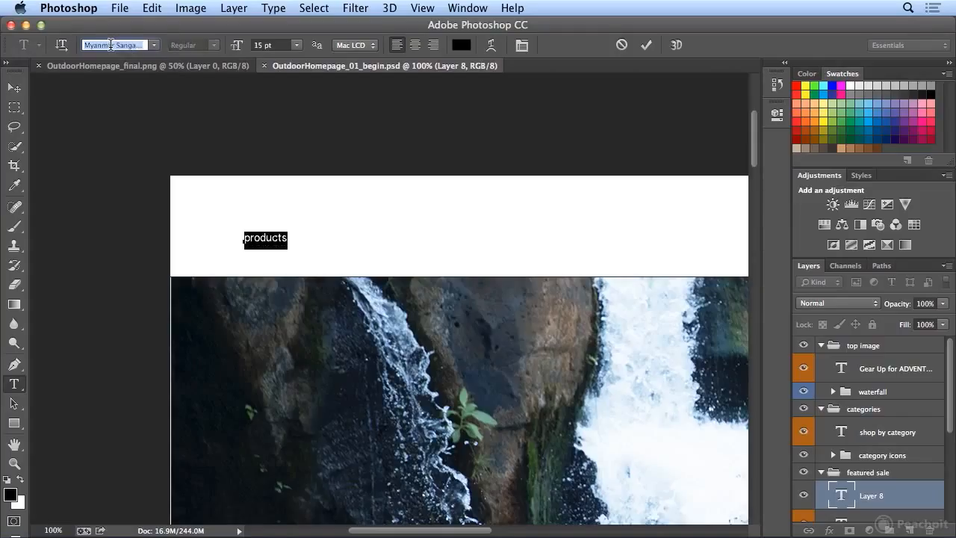
key(Up)
key(Up)
key(Up)
key(Up)
key(Up)
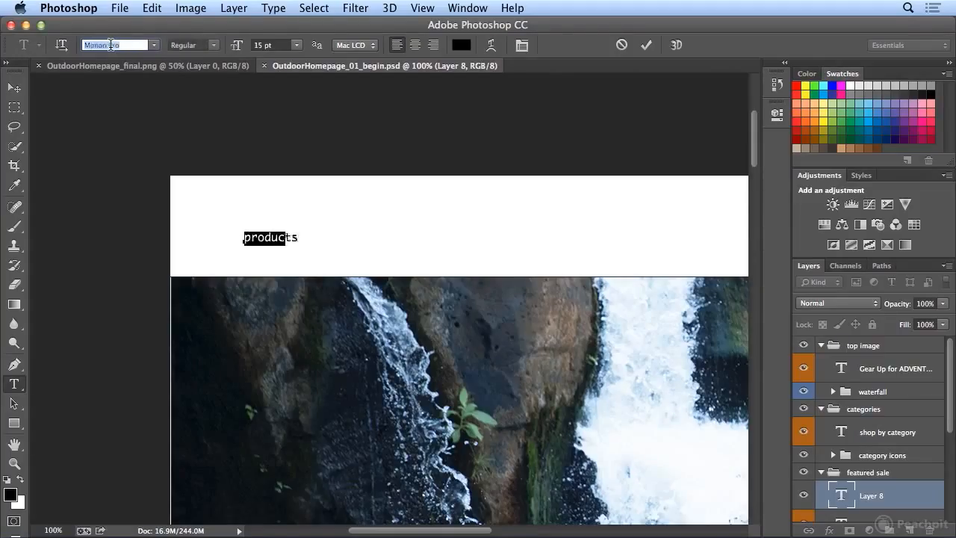
key(Up)
key(Up)
key(Up)
key(Up)
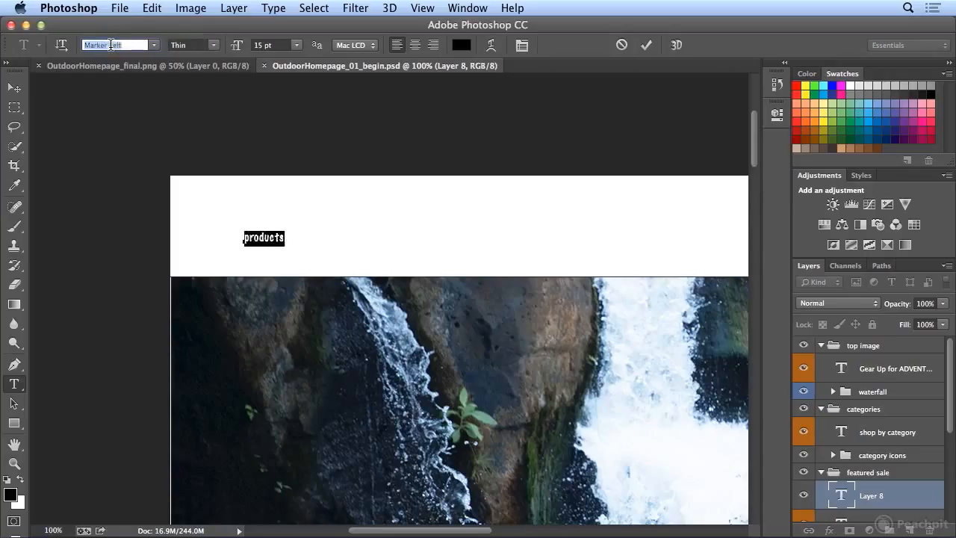
key(Up)
key(Up)
key(Up)
key(Up)
key(Up)
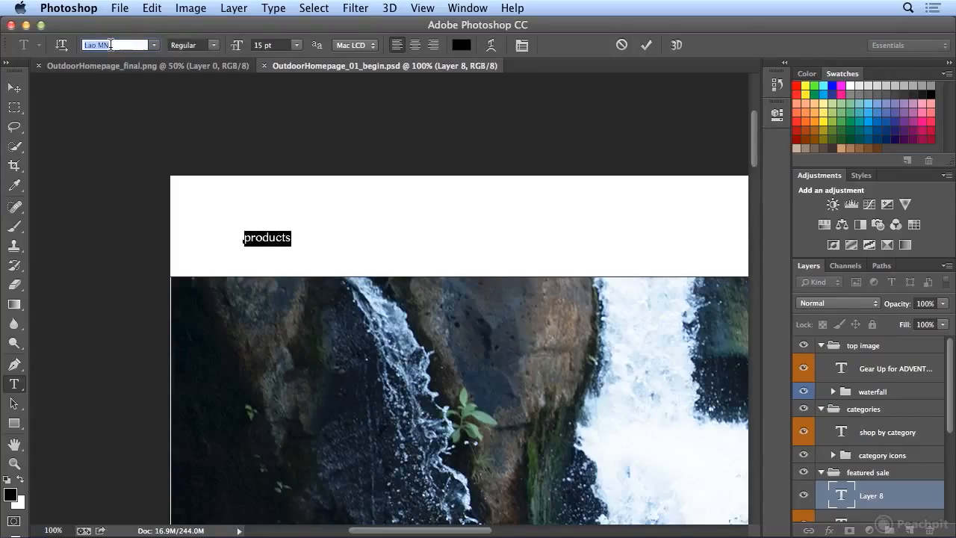
key(Down)
key(Down)
key(Down)
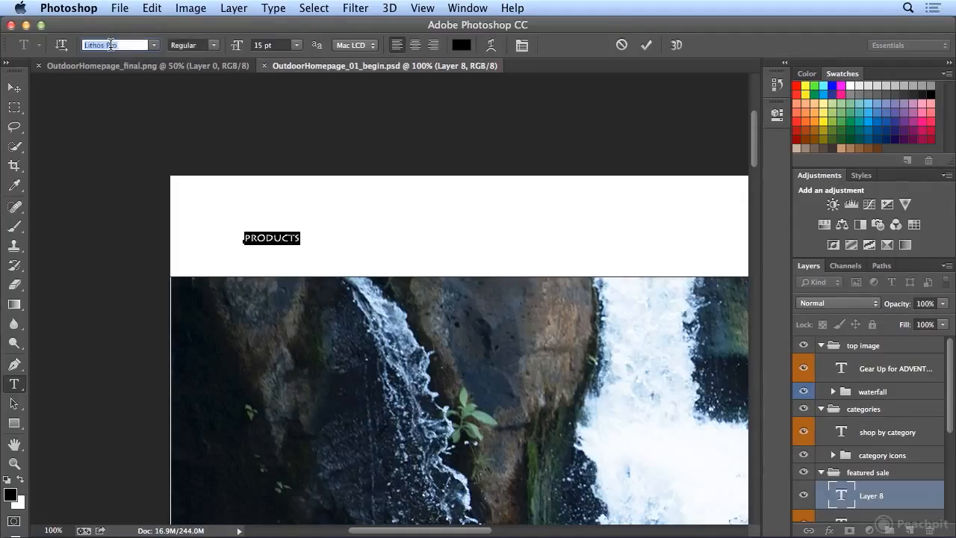
key(Up)
key(Up)
key(Up)
key(Up)
key(Up)
key(Up)
key(Up)
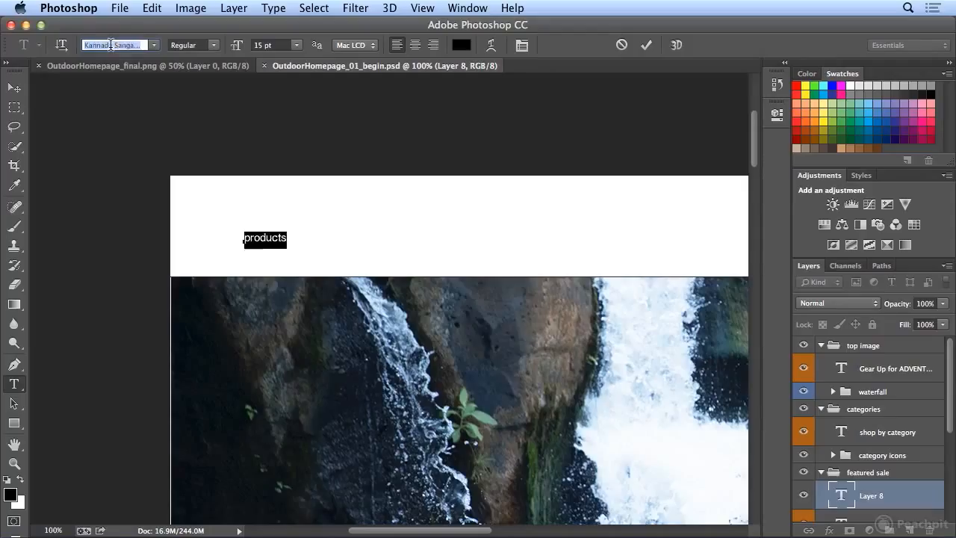
key(Up)
key(Up)
key(Up)
key(Up)
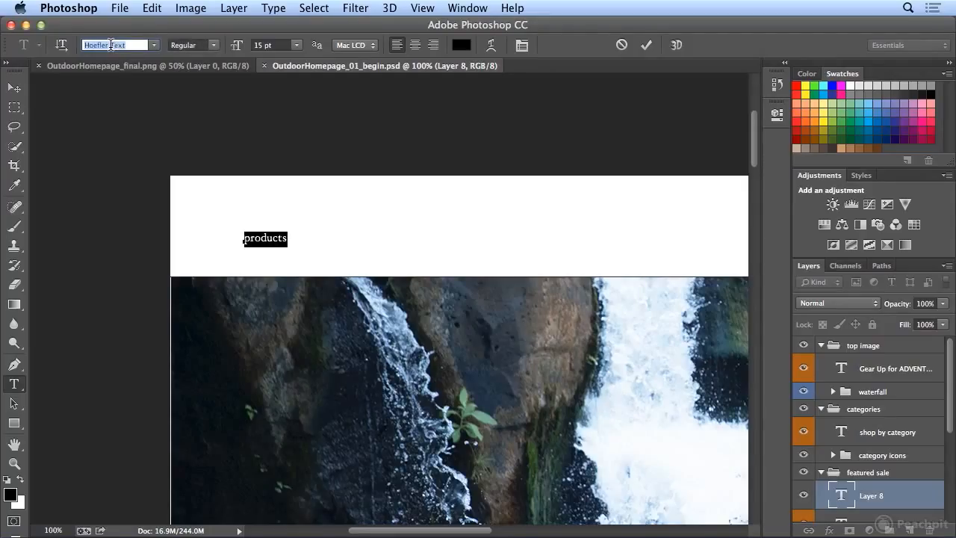
key(Up)
key(Up)
key(Up)
key(Up)
key(Up)
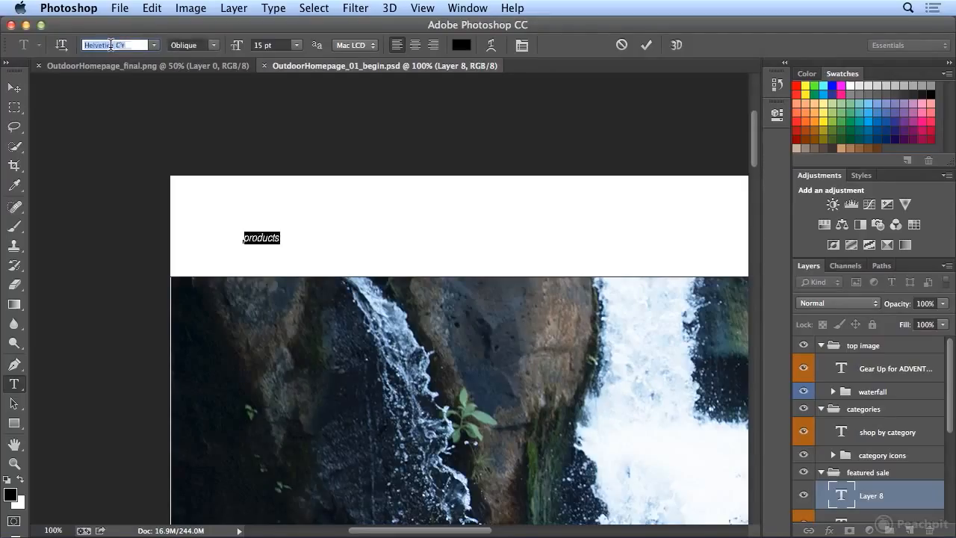
key(Up)
key(Up)
key(Up)
key(Up)
key(Up)
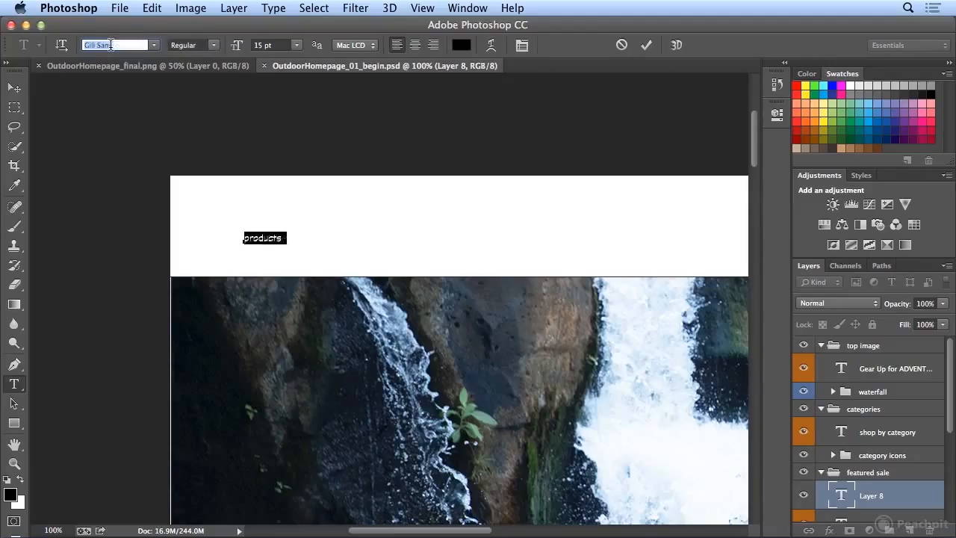
key(Up)
key(Up)
key(Up)
key(Down)
key(Down)
key(Down)
key(Down)
key(Down)
key(Down)
key(Down)
key(Down)
key(Down)
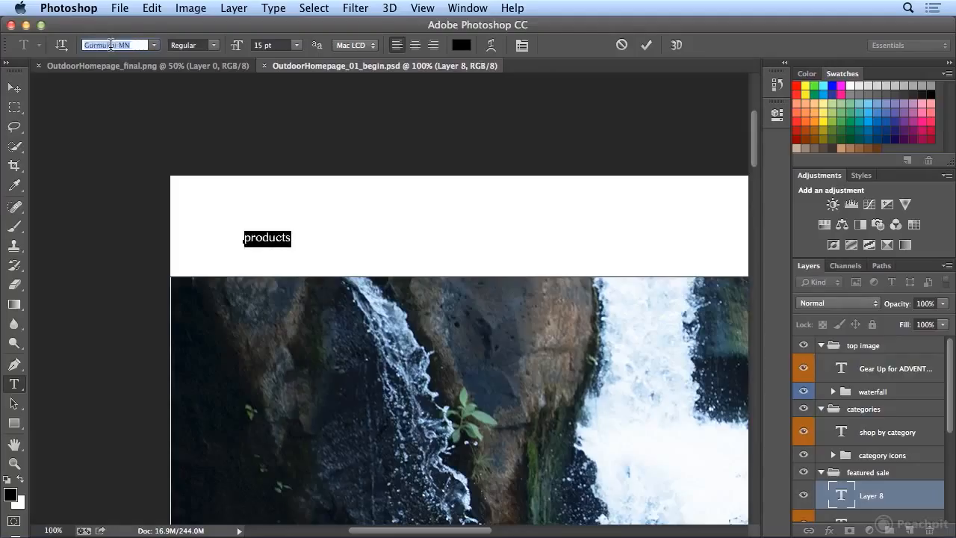
Step: Set the font family of the selected "products" text to Euphemia UCAS
key(Up)
key(Up)
key(Up)
key(Up)
key(Up)
key(Up)
key(Up)
key(Up)
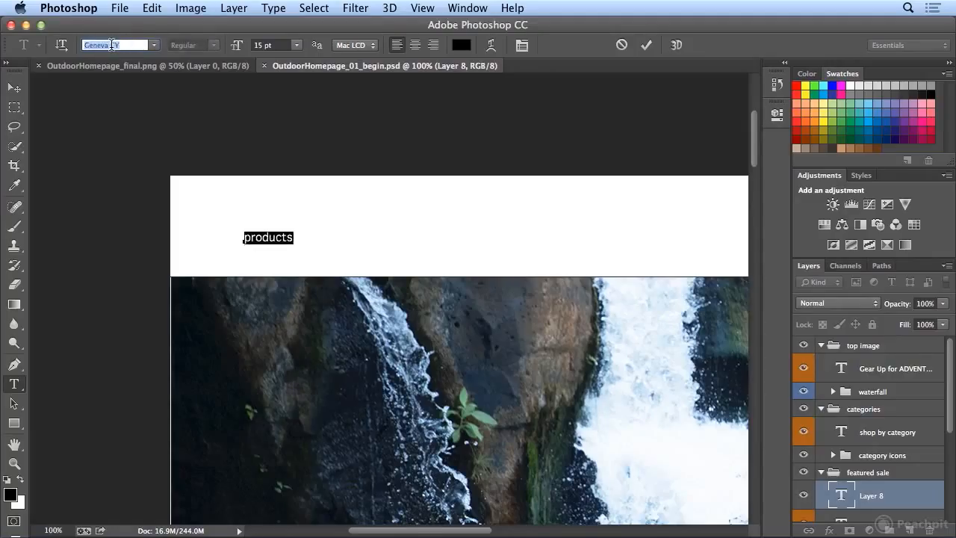
text(e)
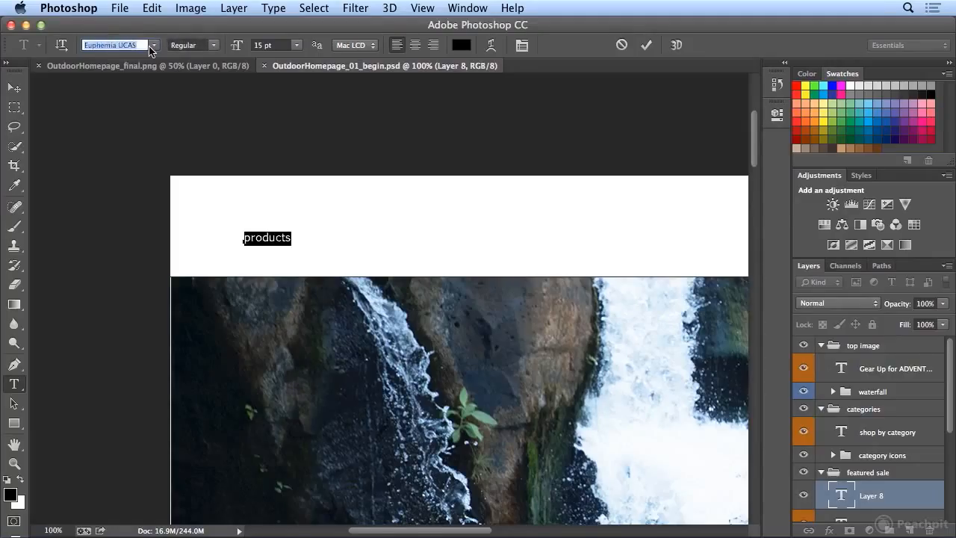
text(m)
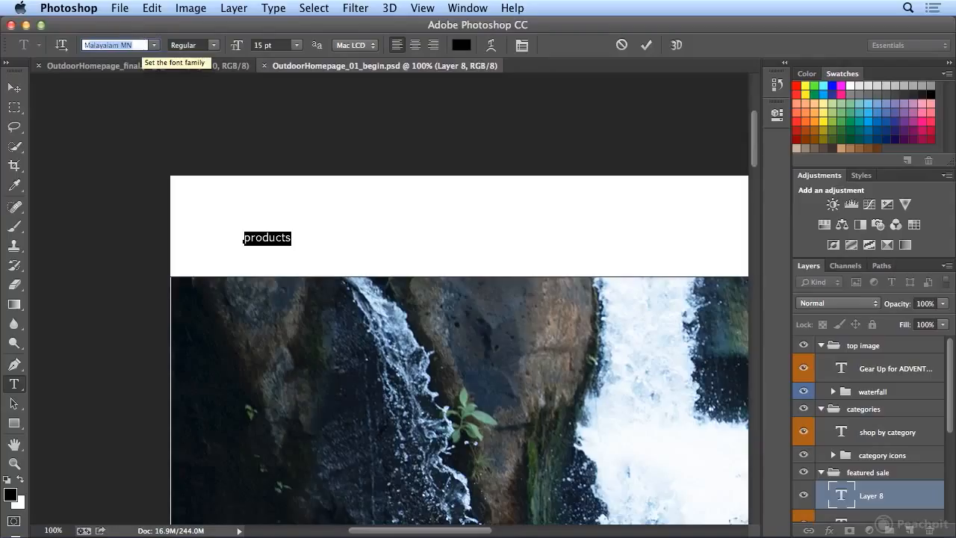
text(yriad Pro)
Step: Set the font family of the selected "products" text to Myriad Pro
key(Return)
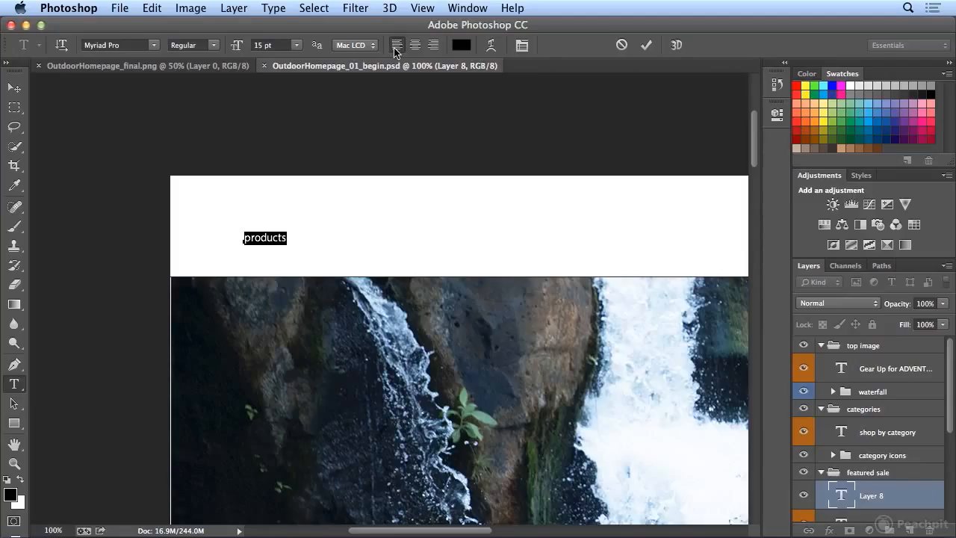
Step: Set the "products" text color to RGB 40, 40, 40 and commit the text edit by switching to the Move tool
click(460, 47)
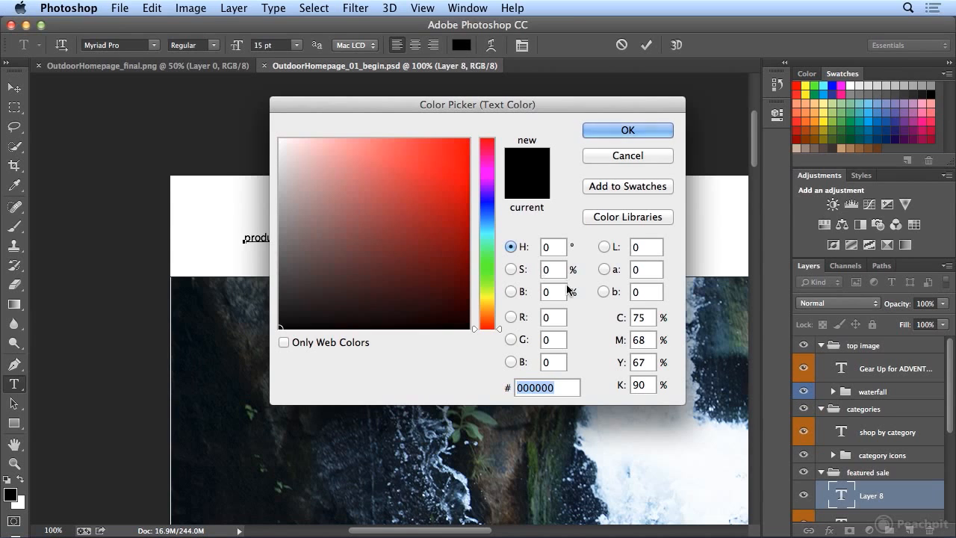
click(553, 317)
text(40)
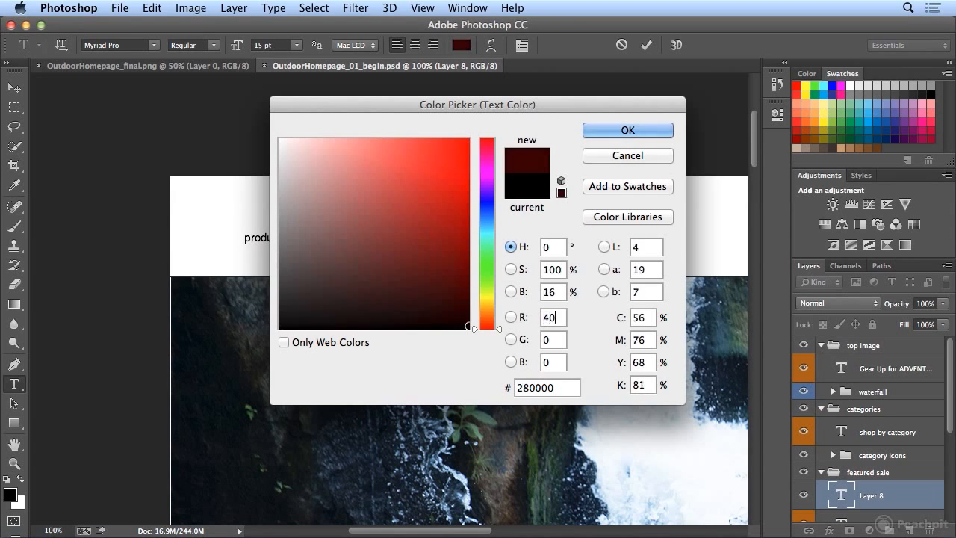
key(Tab)
text(40)
key(Tab)
text(40)
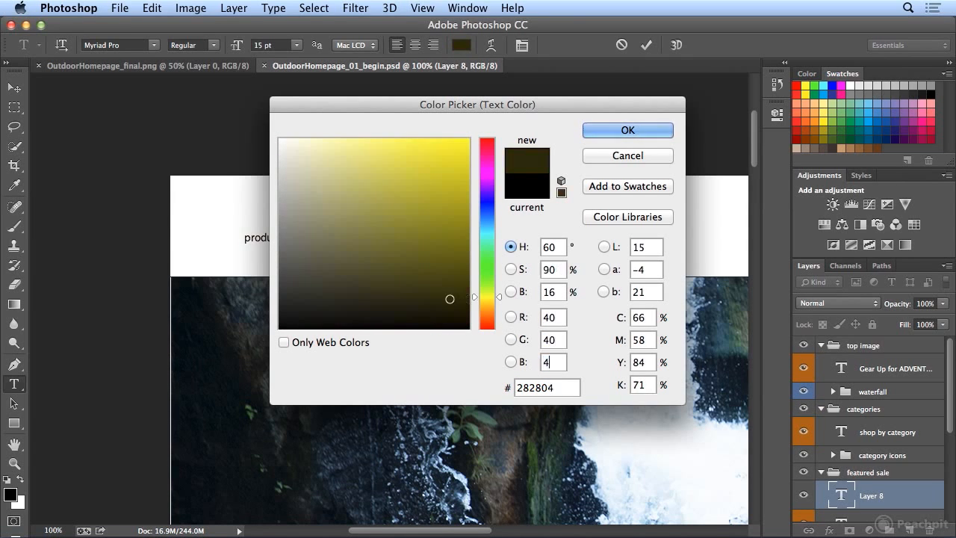
key(Tab)
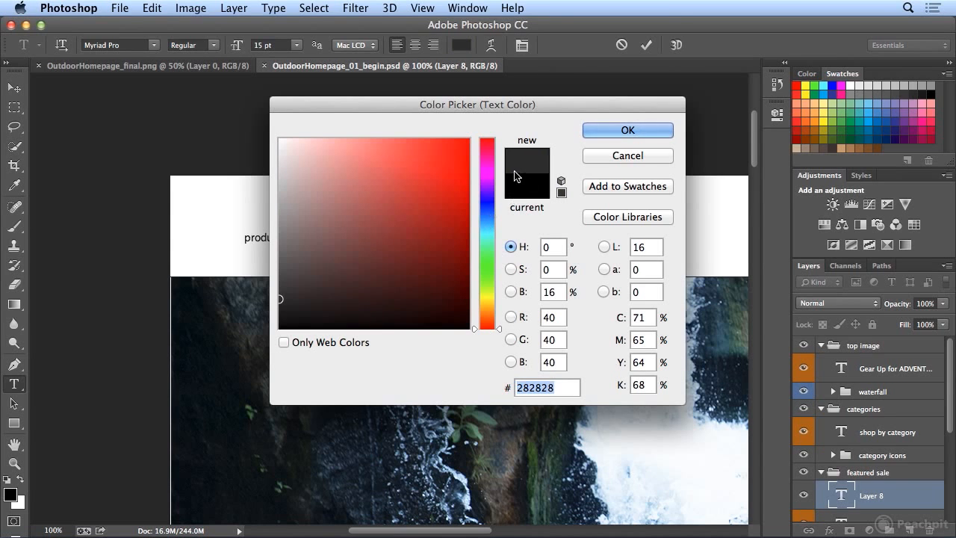
click(623, 134)
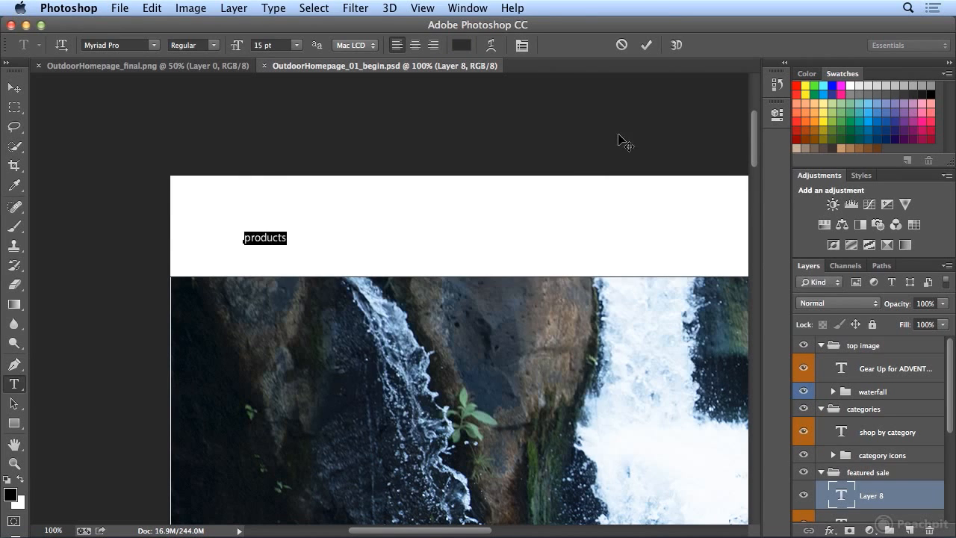
click(273, 236)
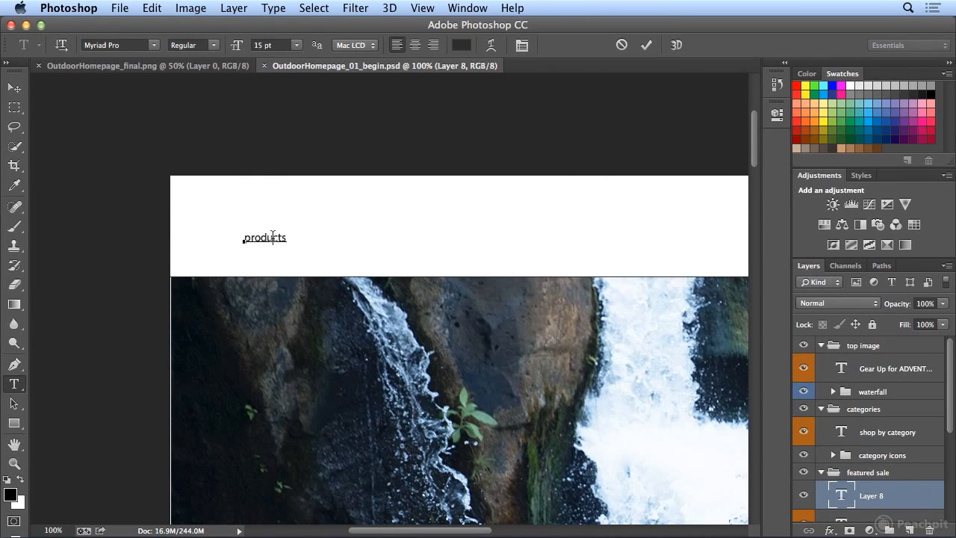
click(21, 93)
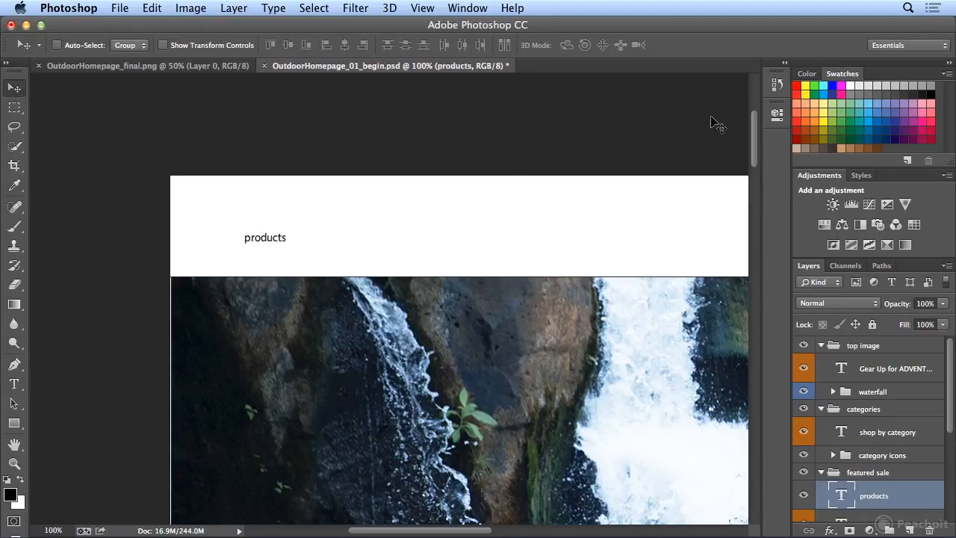
Step: Replace the current color swatches with those in Pluralist_swatches.ase from the 08_type_and_mock-ups folder
click(947, 74)
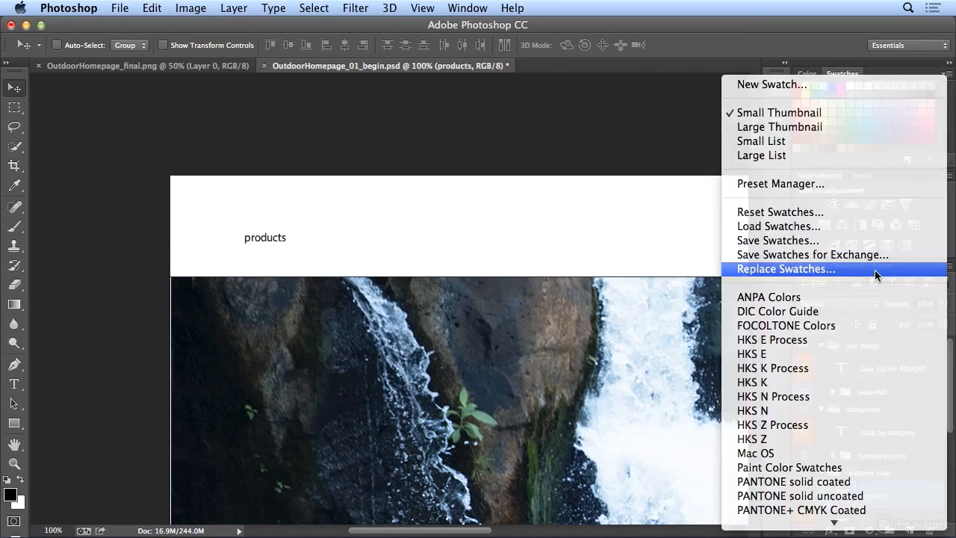
click(875, 269)
click(520, 181)
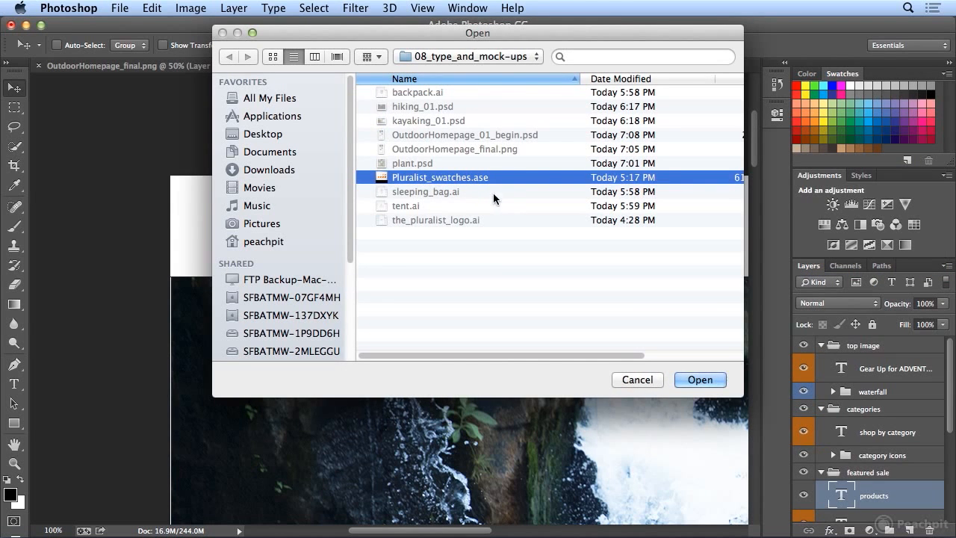
double_click(444, 185)
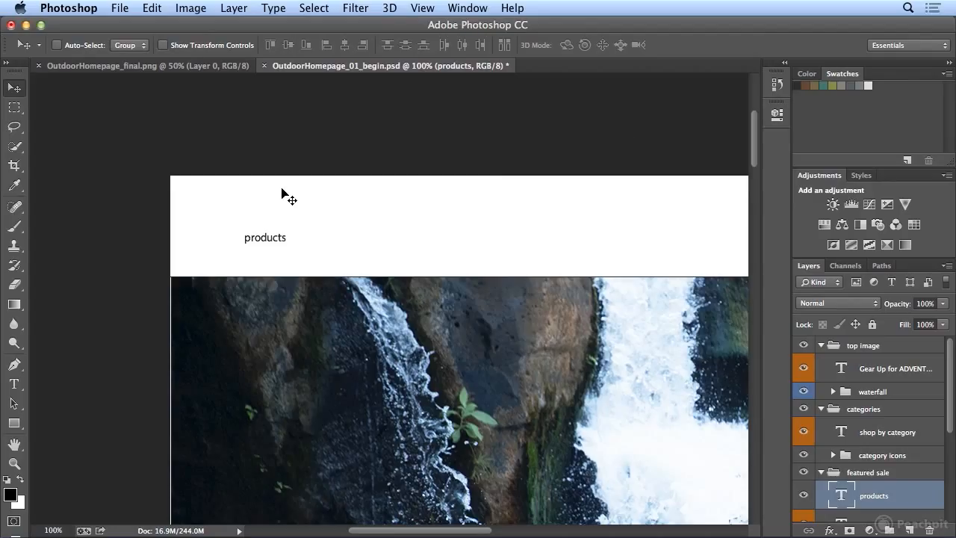
Step: Select the word "products" with the Type tool and try the brown and Pluralist Sea Green swatches on it
key(t)
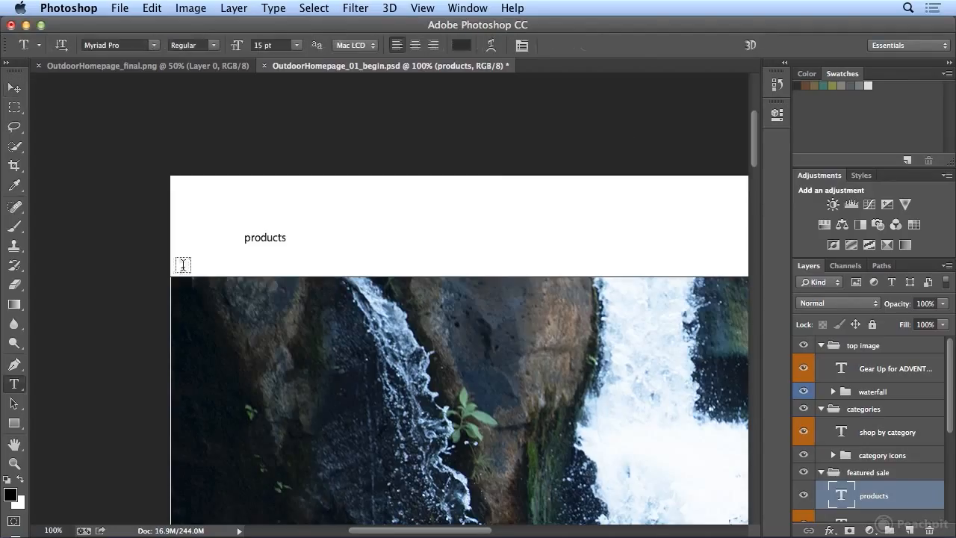
double_click(257, 238)
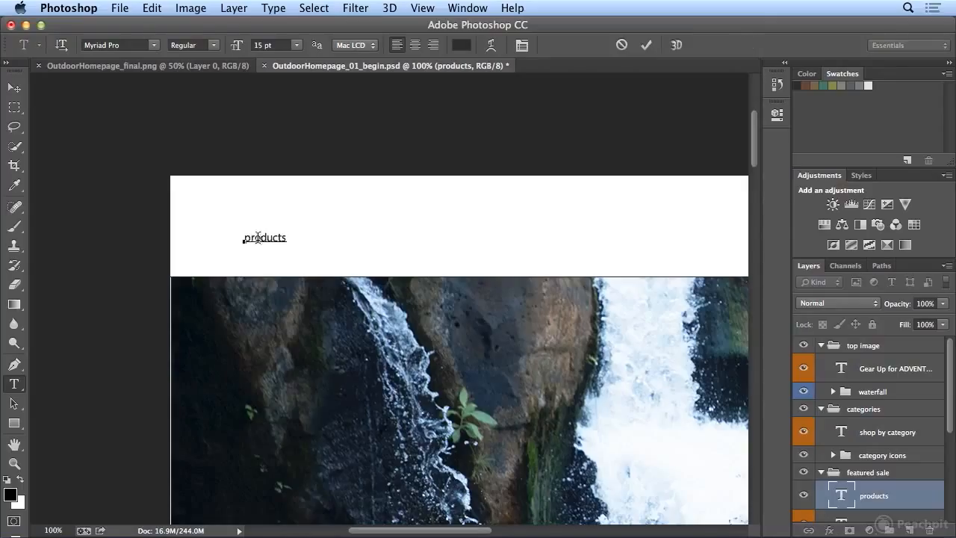
click(806, 85)
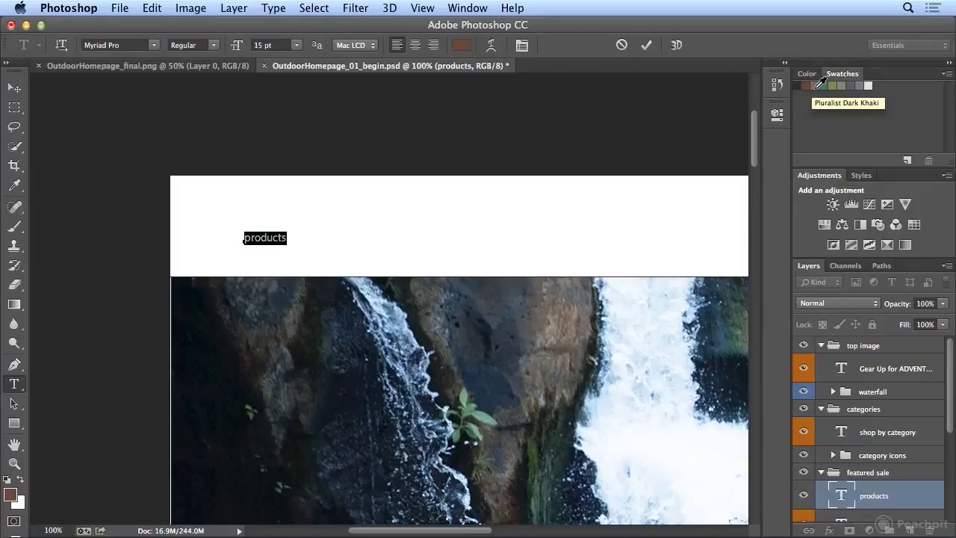
click(819, 85)
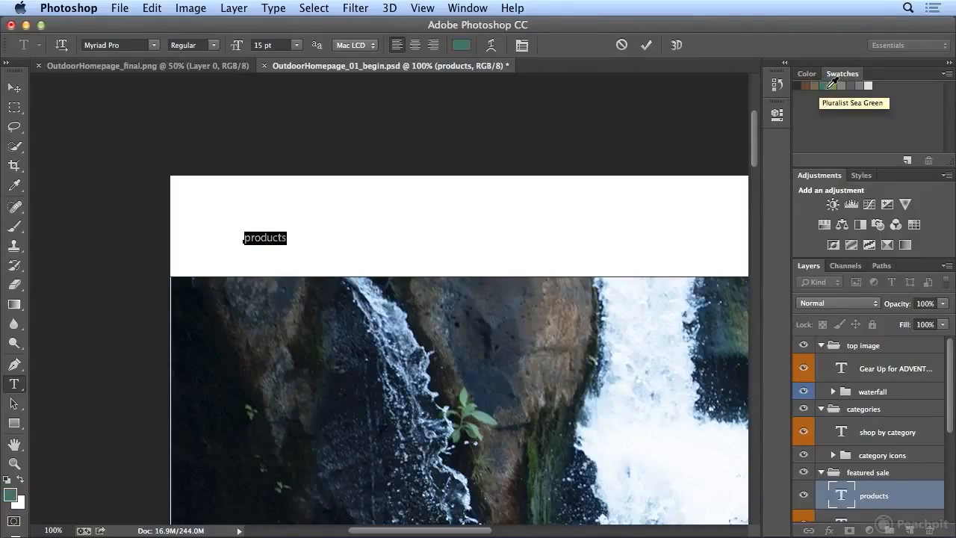
click(271, 239)
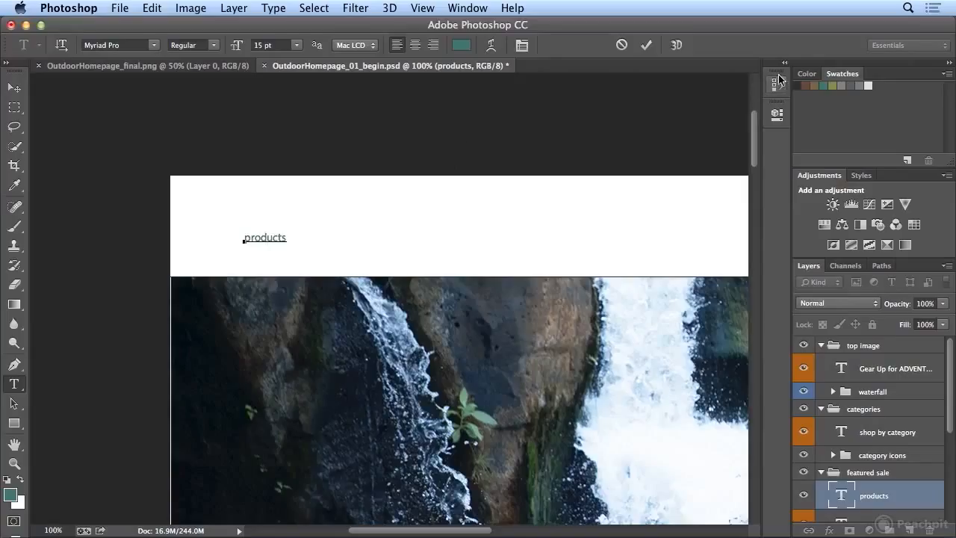
Step: Try several Pluralist swatches with only the text cursor placed in "products" and no characters selected
click(805, 86)
click(825, 86)
click(842, 87)
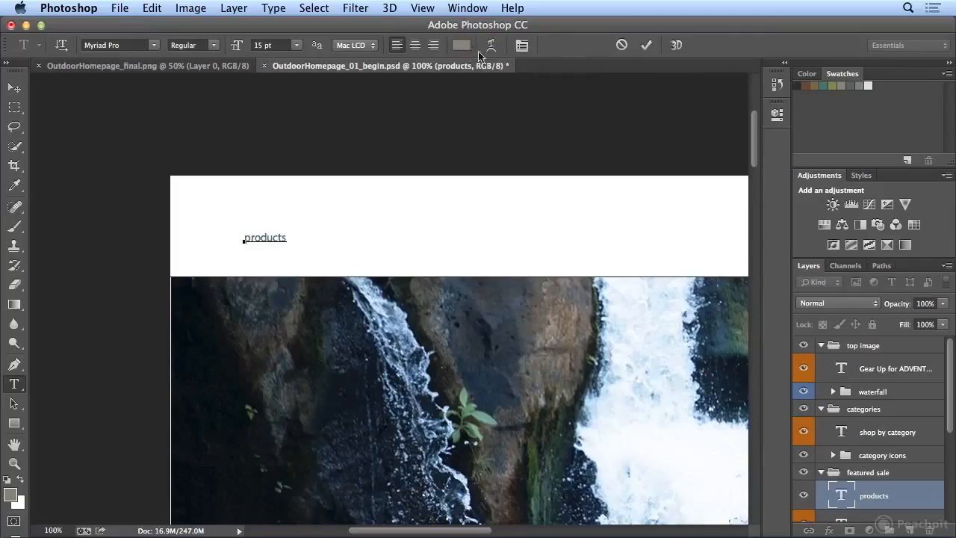
Step: Select the word "products" and color it with the Pluralist Darkest Gray swatch
click(270, 235)
double_click(275, 234)
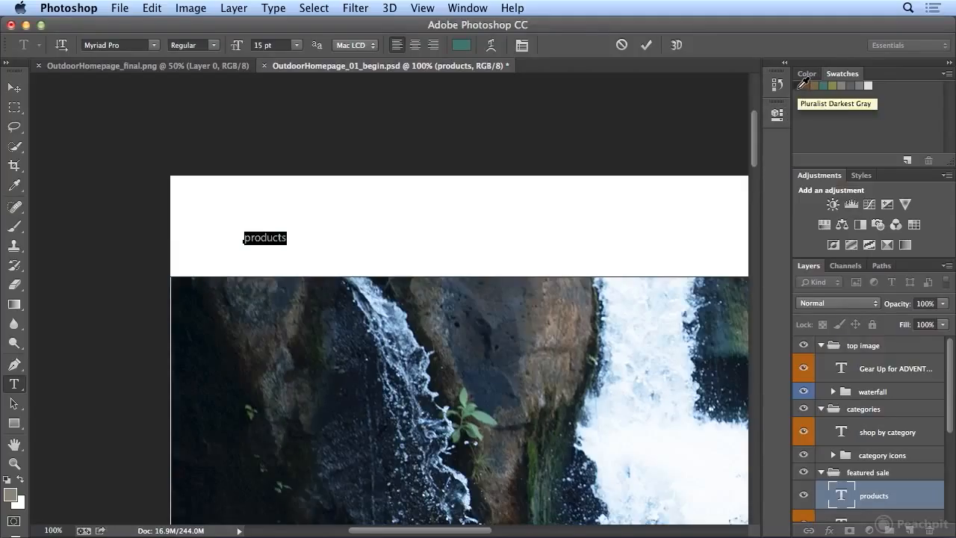
click(803, 84)
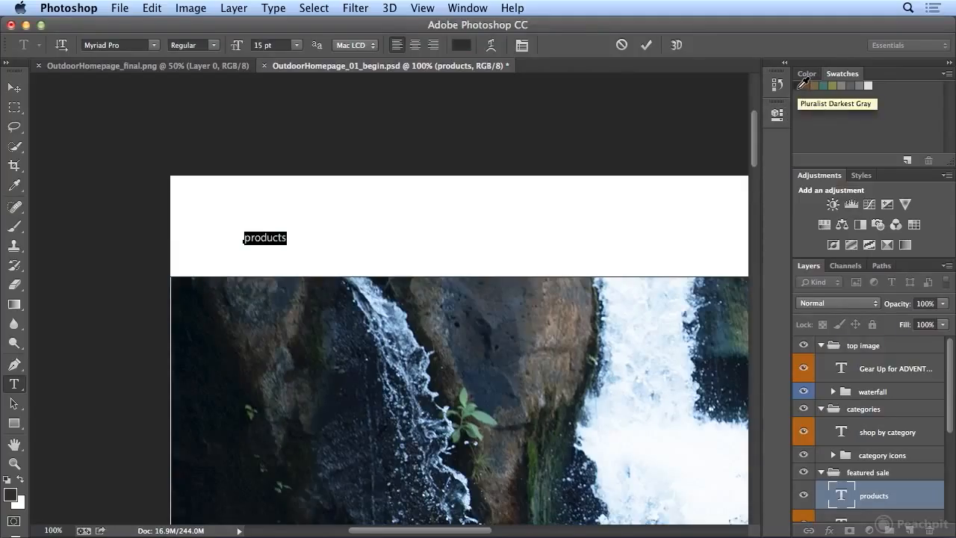
Step: Try a bright red as the text color of the selected "products" text
click(462, 45)
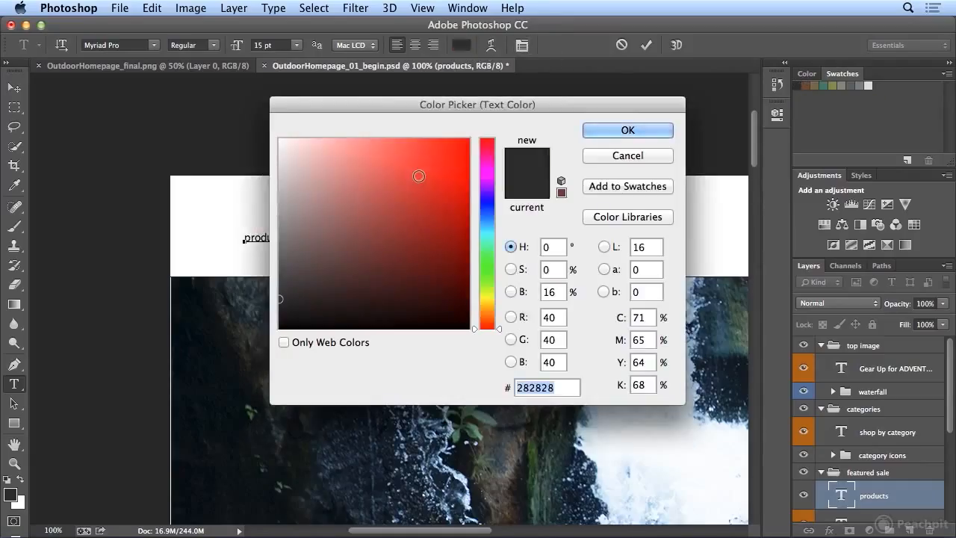
click(418, 175)
click(643, 130)
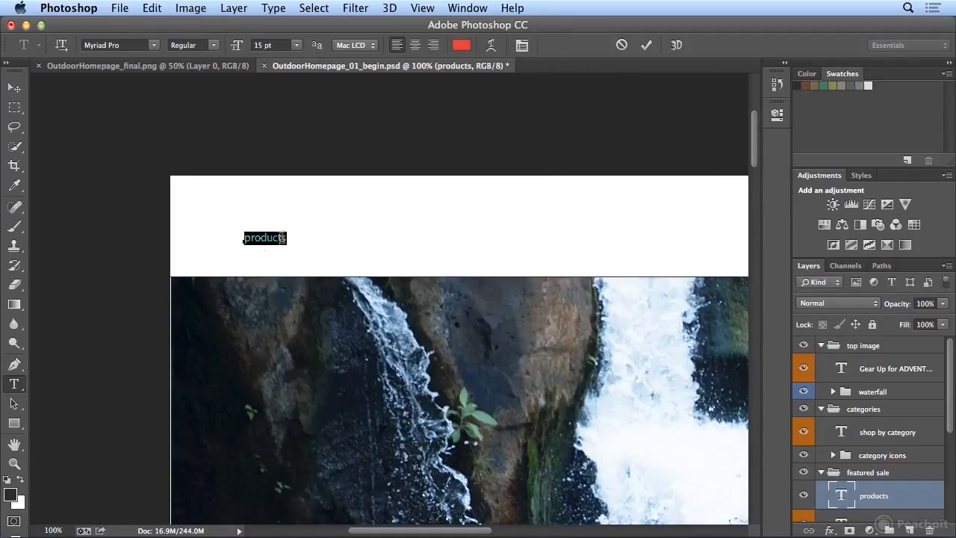
Step: Try olive green 49600a on the selected text through the foreground color, and return the text to the Pluralist Darkest Gray swatch
click(10, 495)
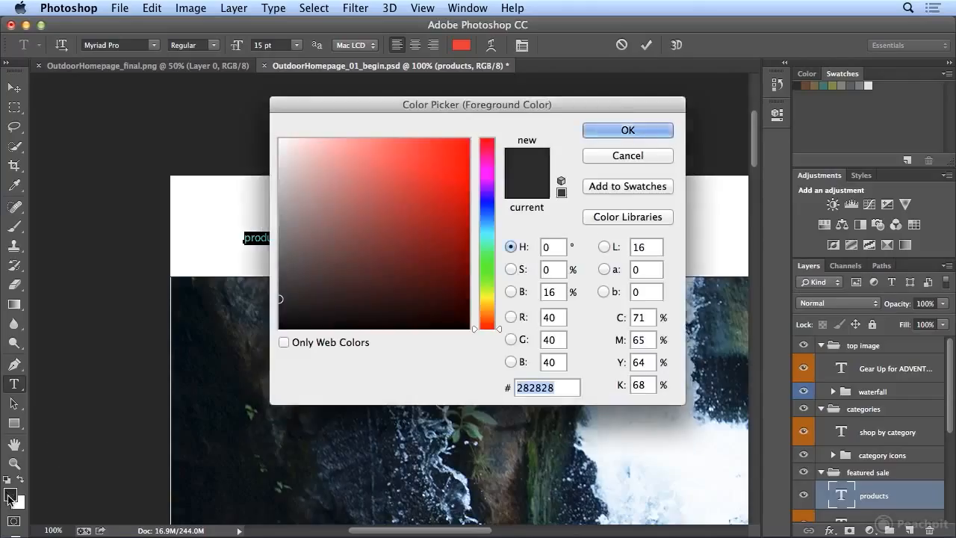
click(485, 289)
click(450, 257)
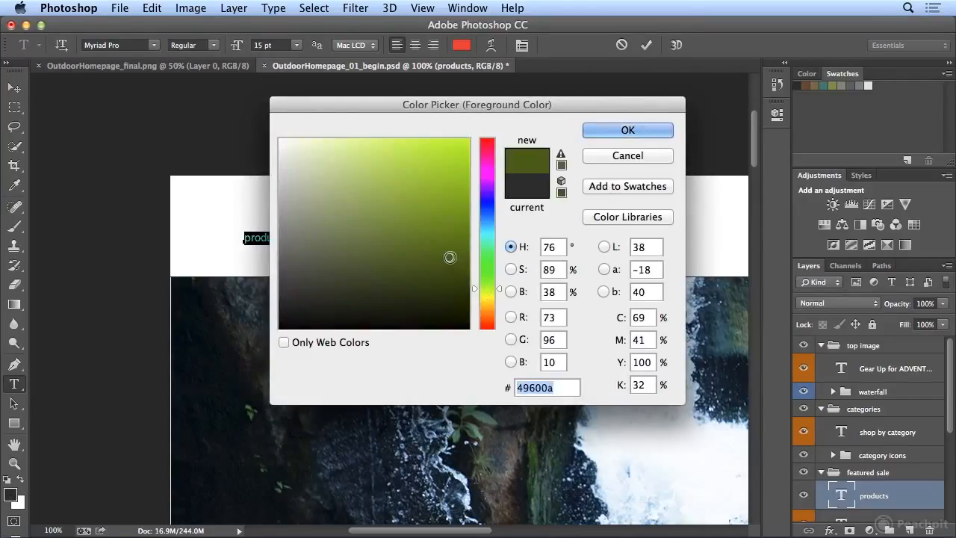
click(602, 132)
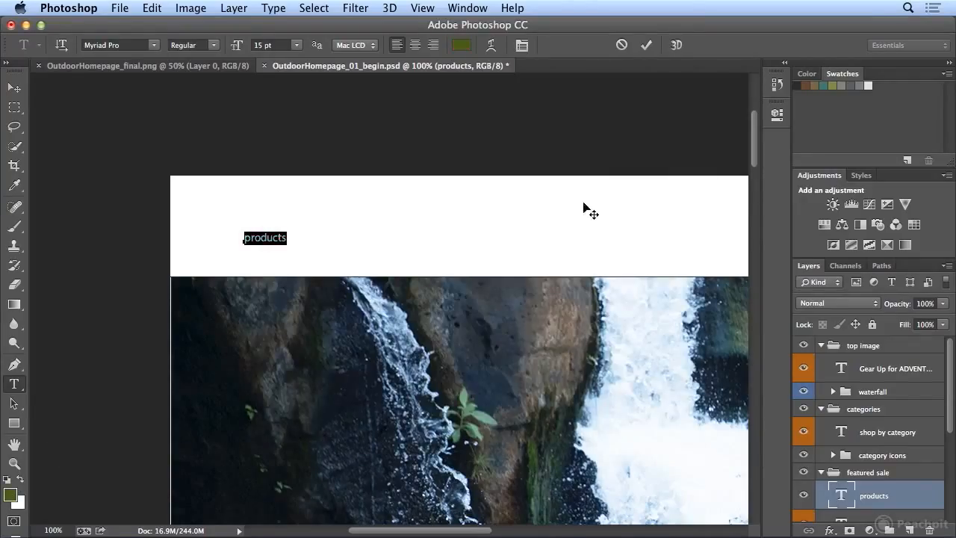
click(805, 84)
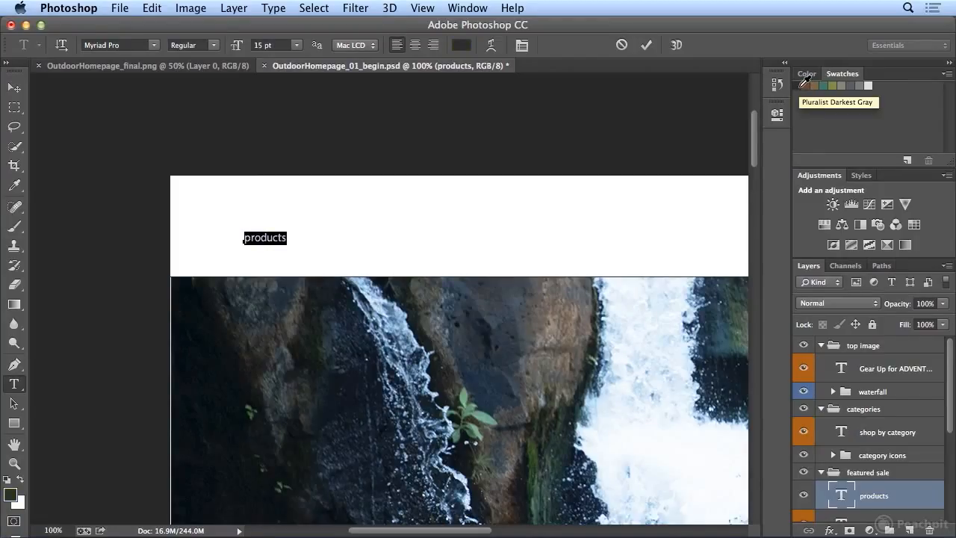